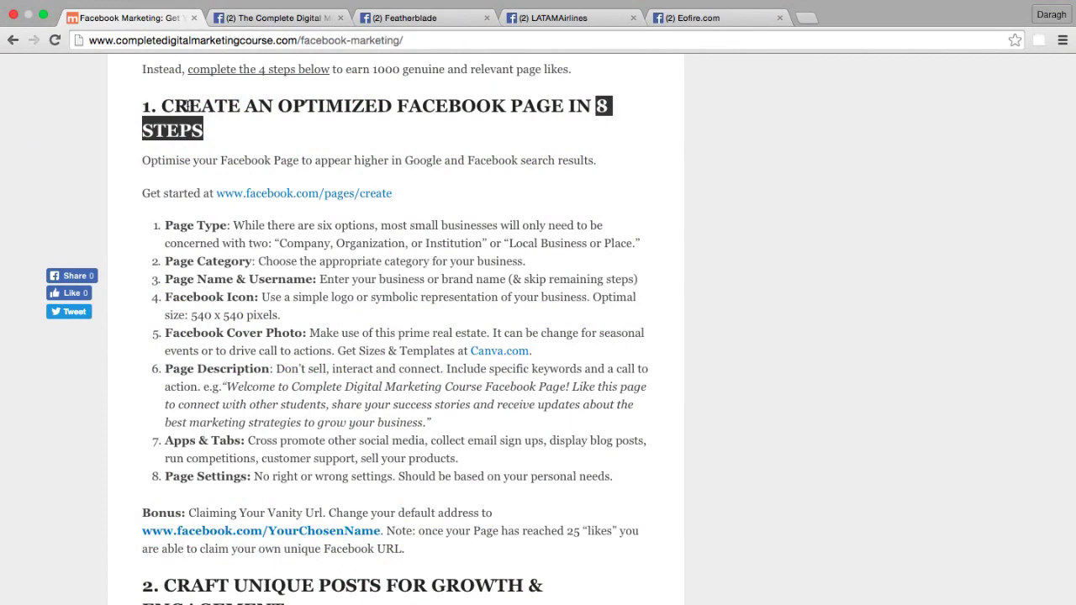
Highlight the article's optimized-page heading and its Facebook Cover Photo step.
{"action": "left_click_drag", "start_coordinate": [165, 105], "coordinate": [563, 116]}
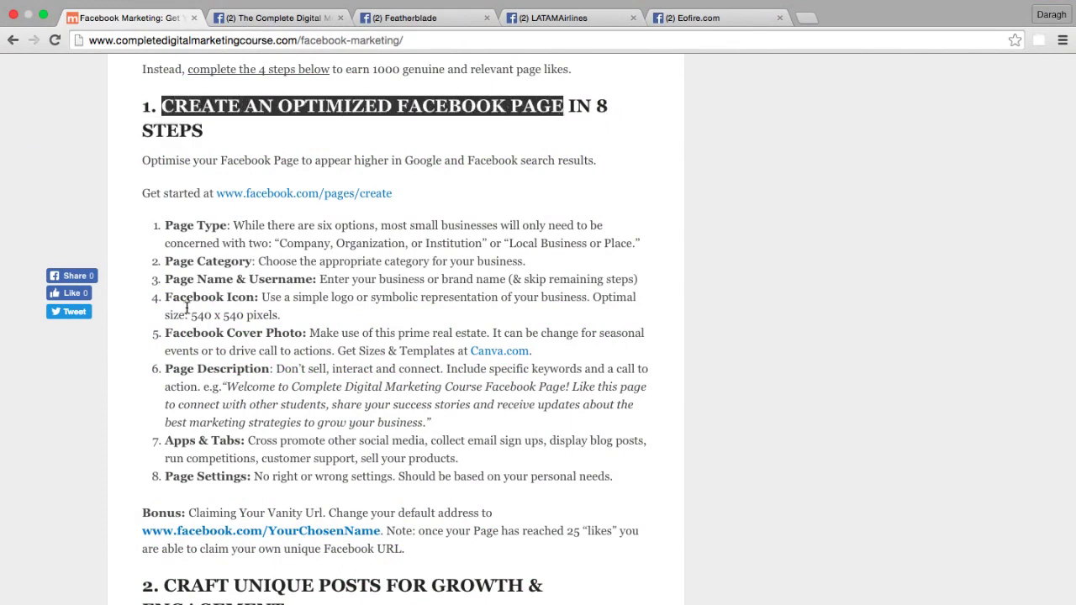
{"action": "scroll", "coordinate": [184, 308], "scroll_direction": "down", "scroll_amount": 1}
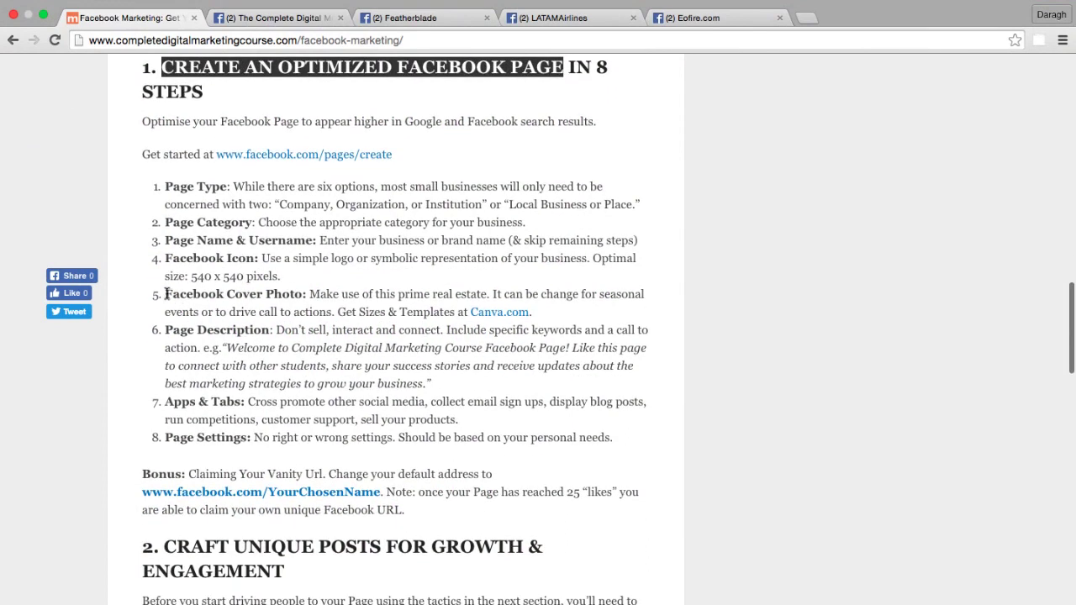
{"action": "left_click_drag", "start_coordinate": [166, 294], "coordinate": [302, 295]}
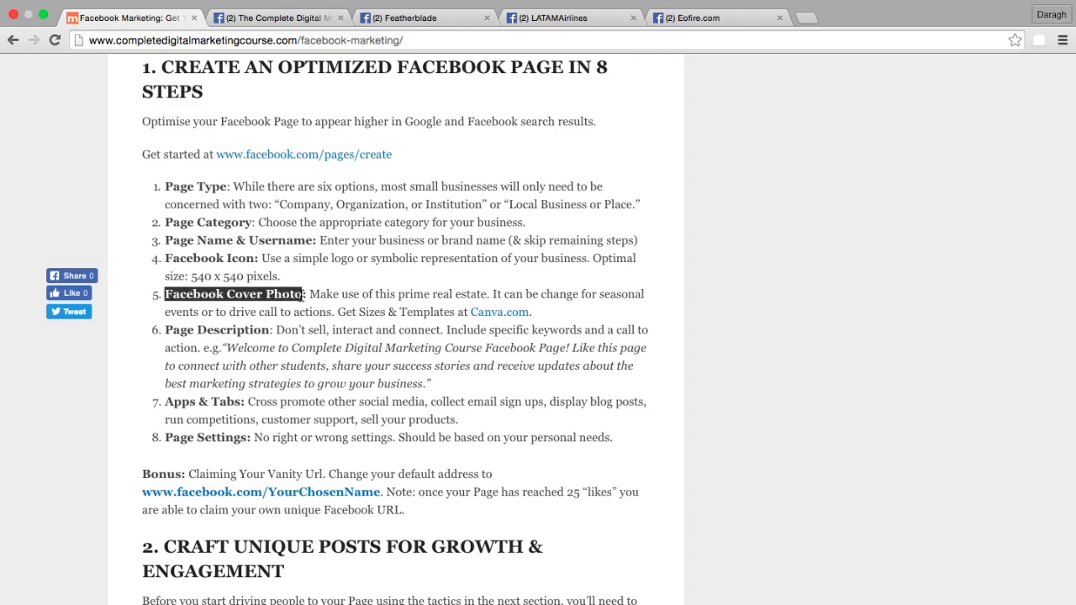
Browse the course page, then the Featherblade, LATAMAirlines and Eofire.com pages as examples.
{"action": "left_click", "coordinate": [282, 19]}
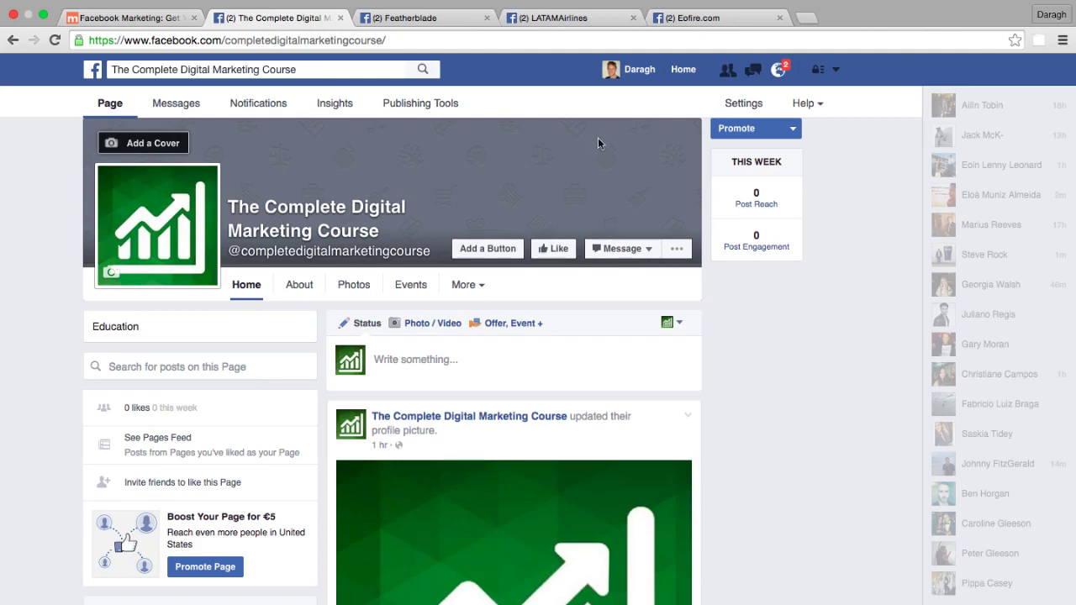
{"action": "left_click", "coordinate": [414, 20]}
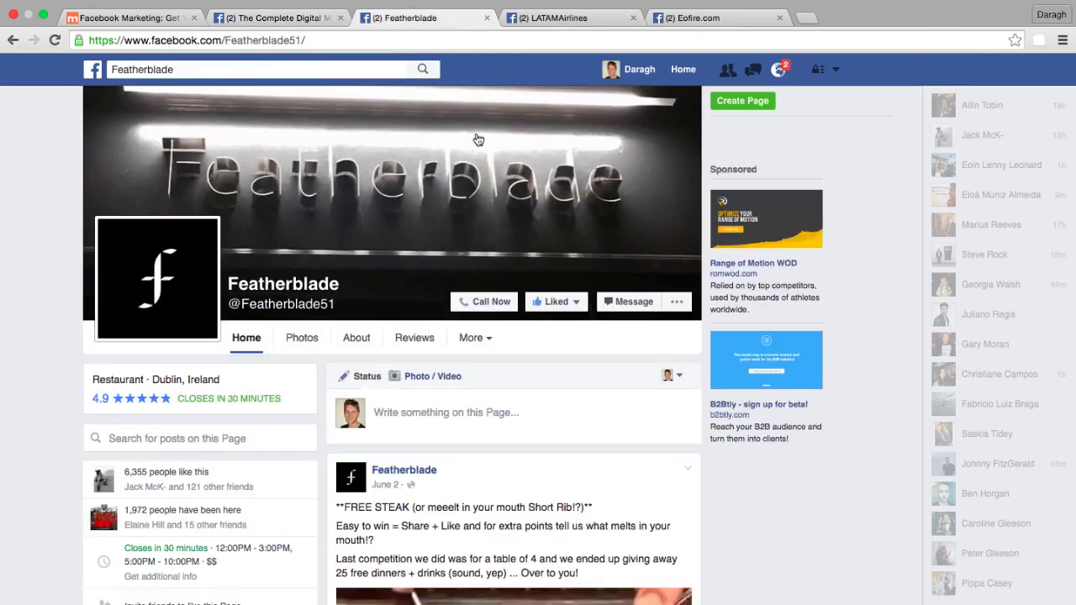
{"action": "left_click", "coordinate": [535, 20]}
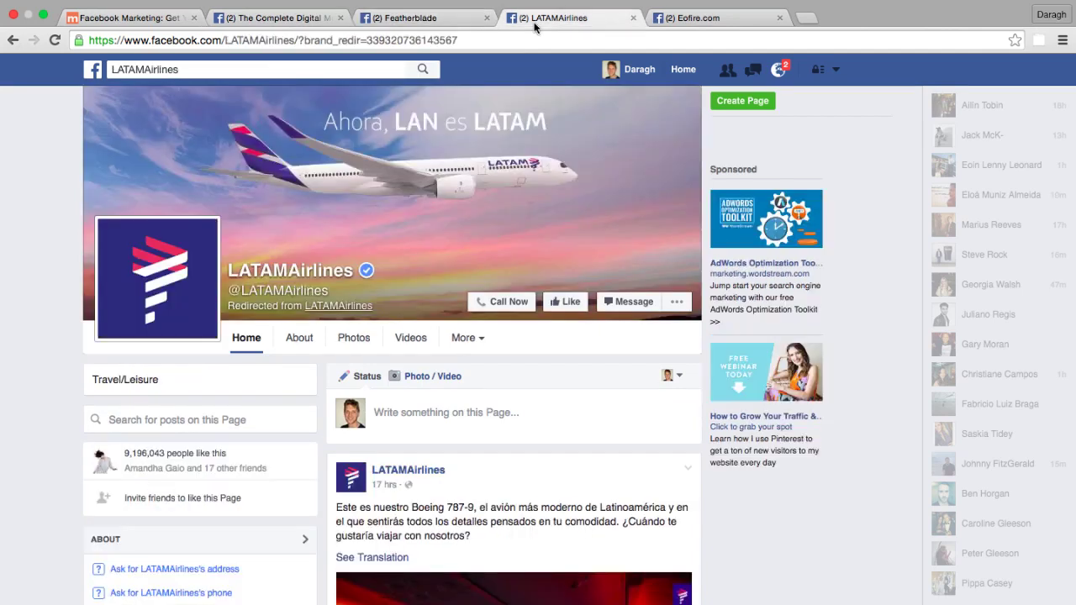
{"action": "left_click", "coordinate": [716, 25]}
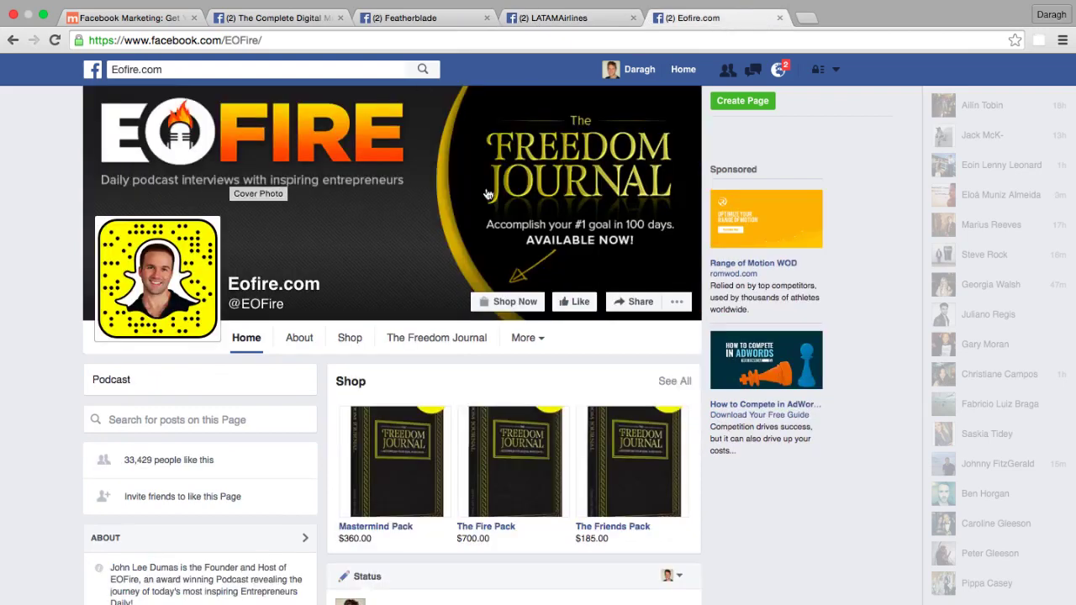
Follow EOFire's Shop Now link to the Freedom Journal store, then go back via Eofire.com to the course page.
{"action": "left_click", "coordinate": [511, 305]}
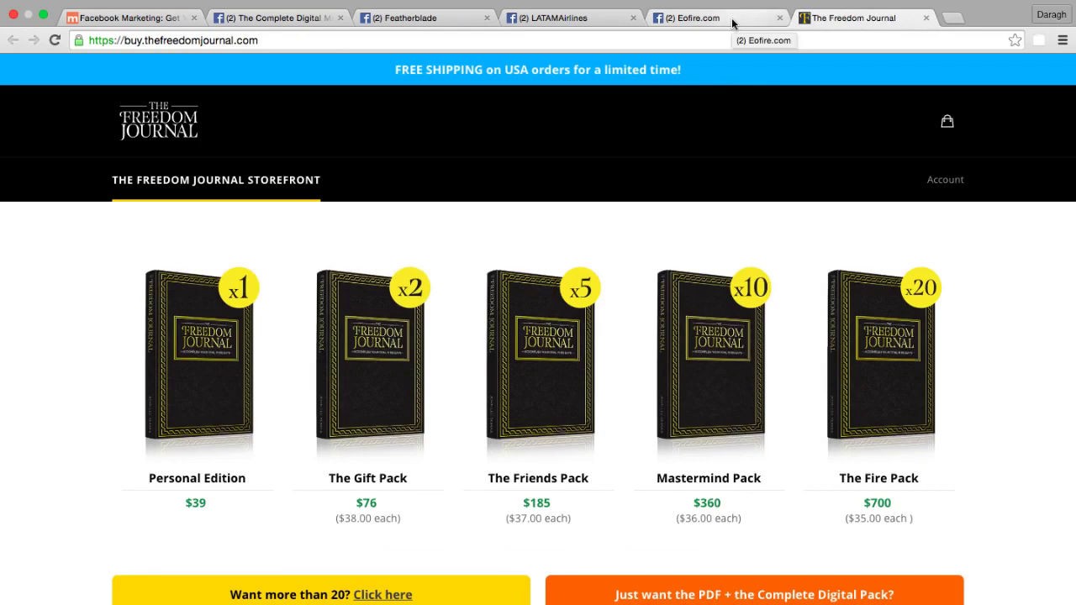
{"action": "left_click", "coordinate": [736, 20]}
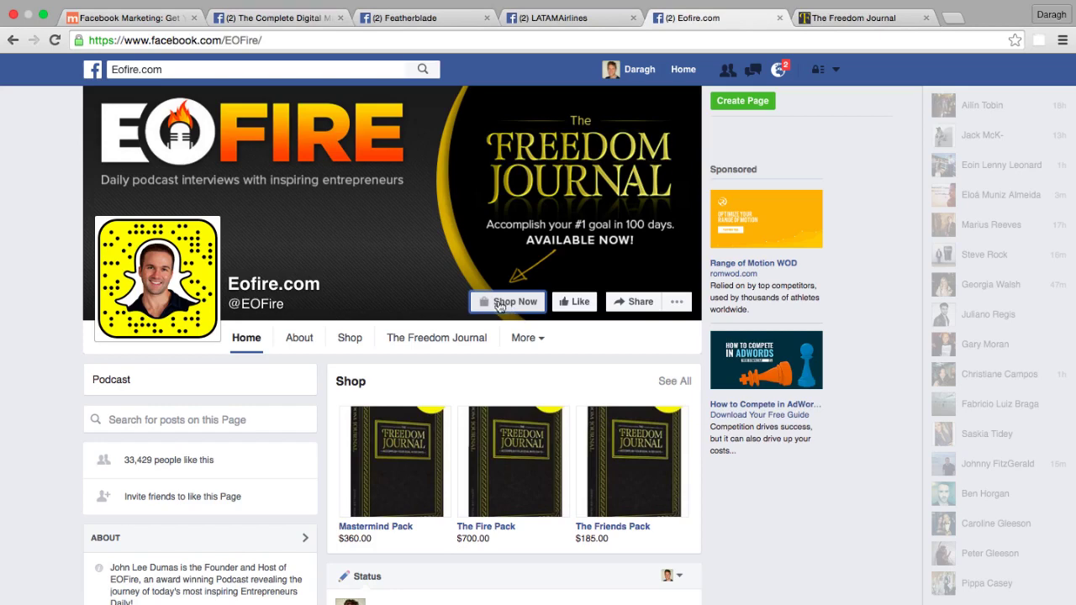
{"action": "left_click", "coordinate": [296, 19]}
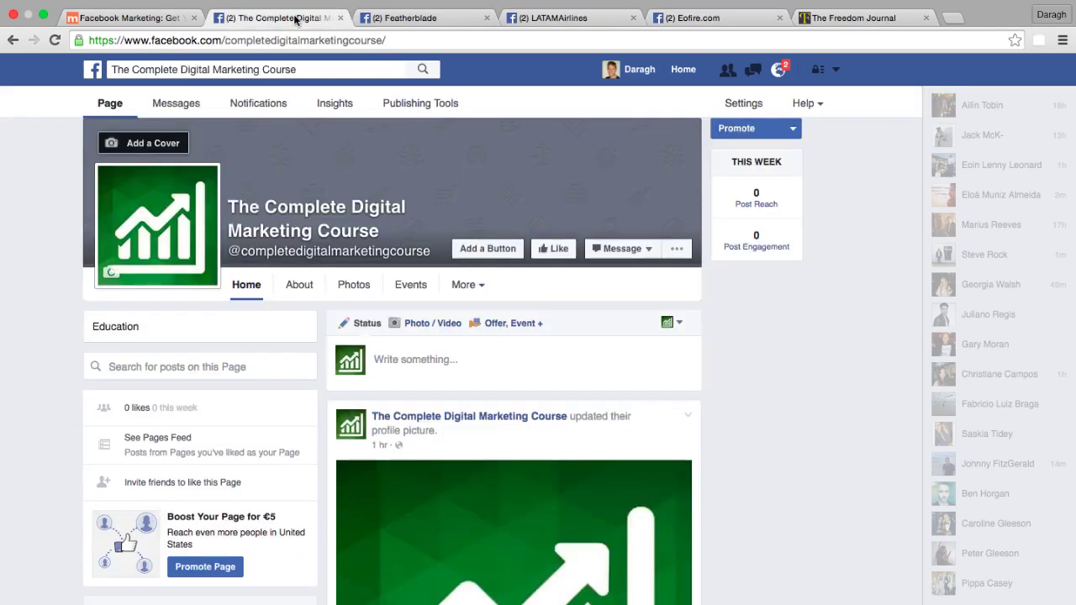
{"action": "left_click", "coordinate": [488, 250]}
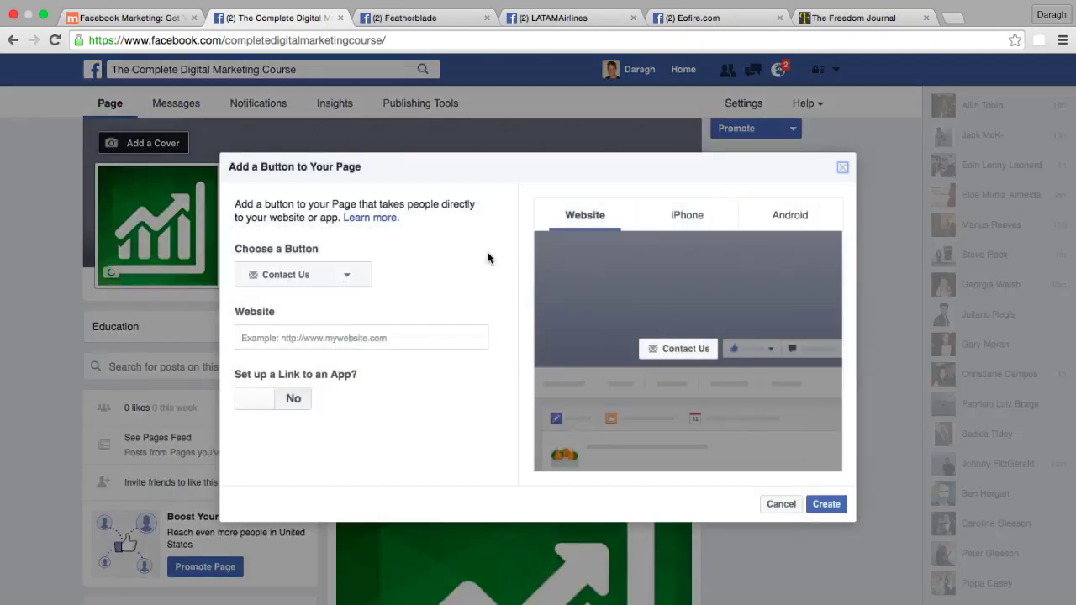
{"action": "left_click", "coordinate": [346, 277]}
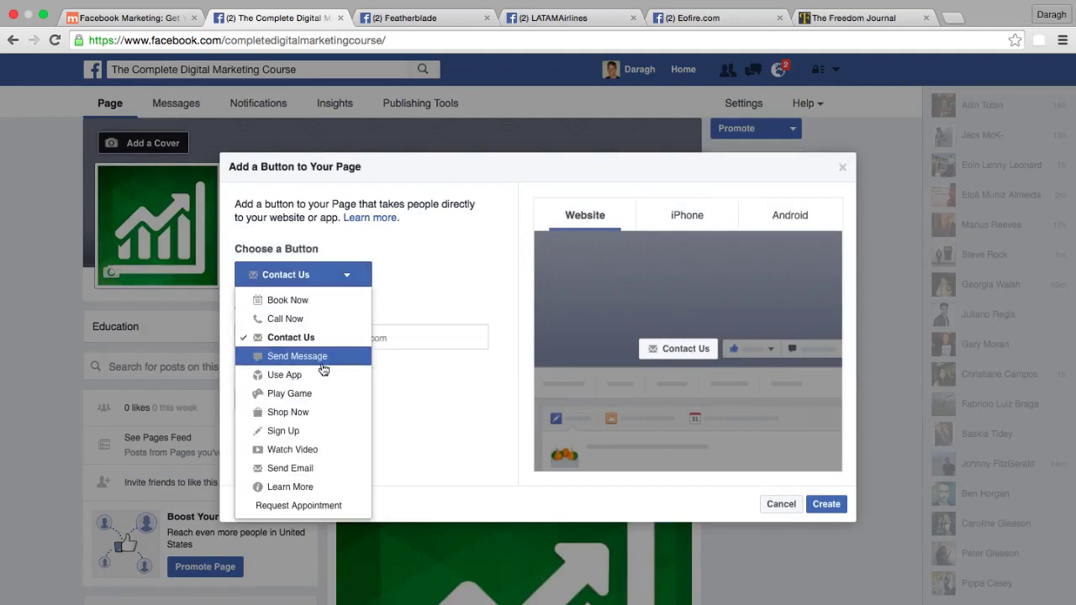
{"action": "left_click", "coordinate": [310, 433]}
{"action": "left_click", "coordinate": [351, 341]}
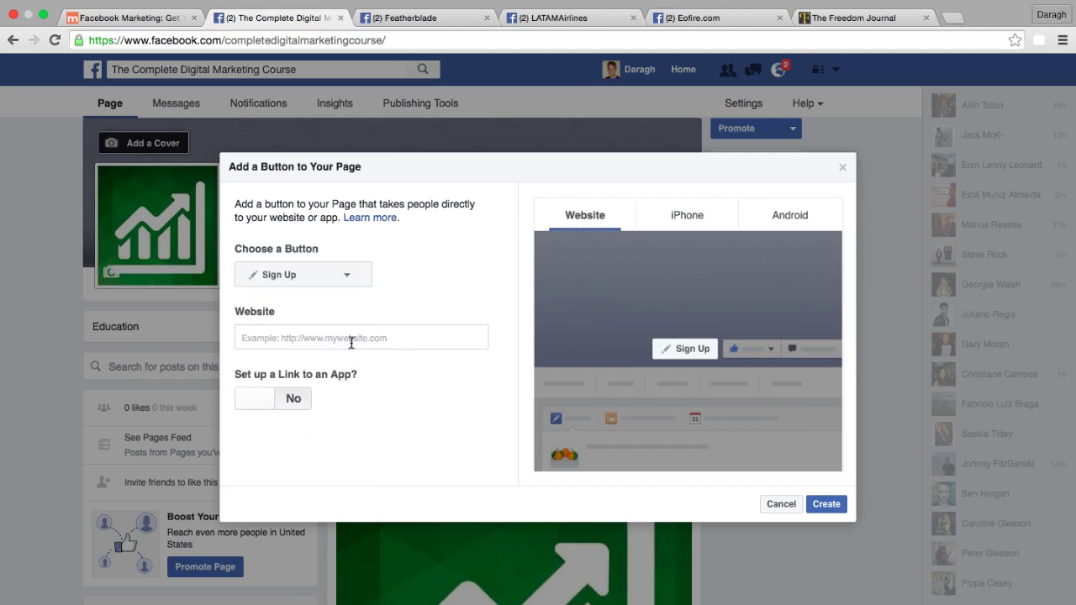
{"action": "type", "text": "www."}
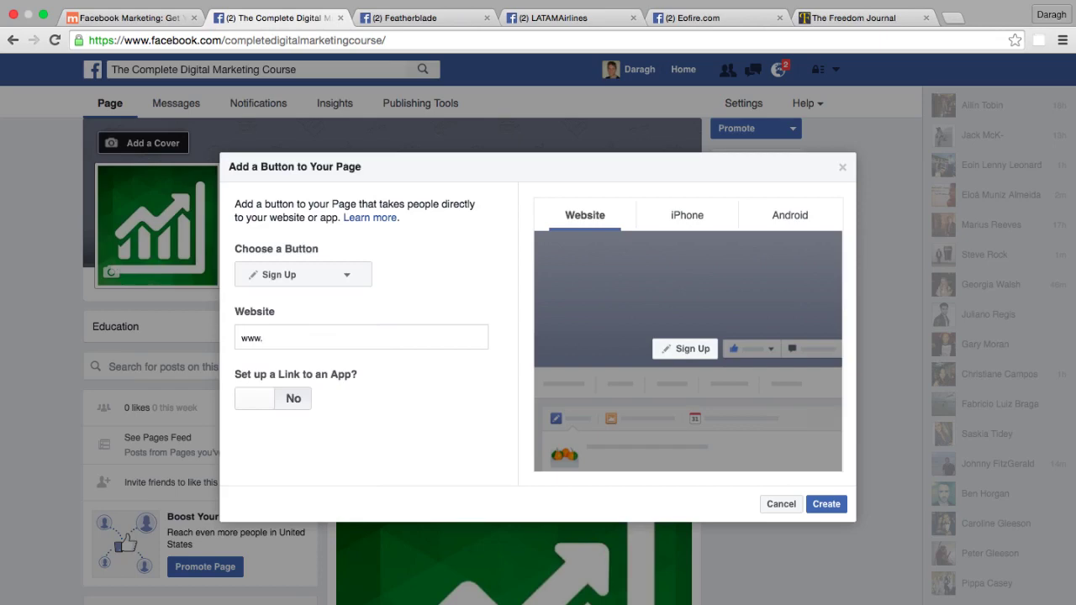
{"action": "type", "text": "completedigitalmarketingco"}
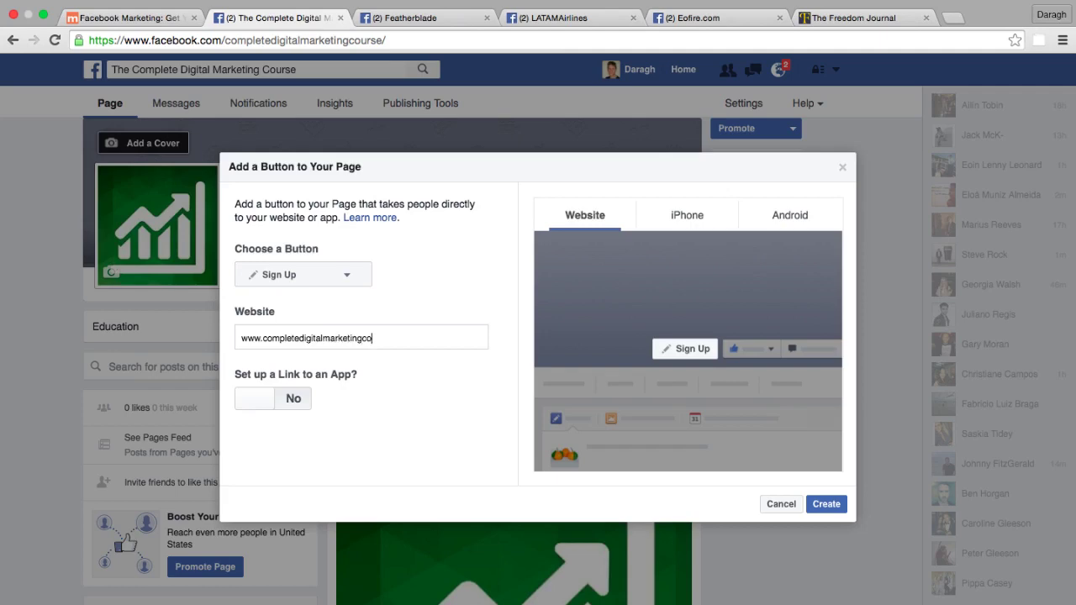
{"action": "type", "text": "e.com"}
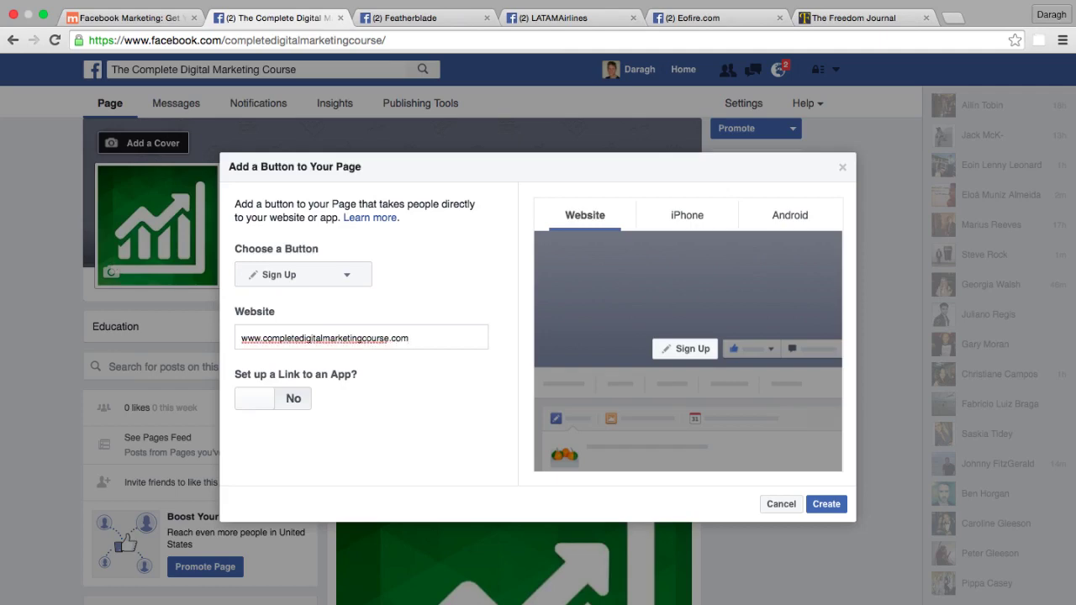
{"action": "left_click", "coordinate": [826, 502]}
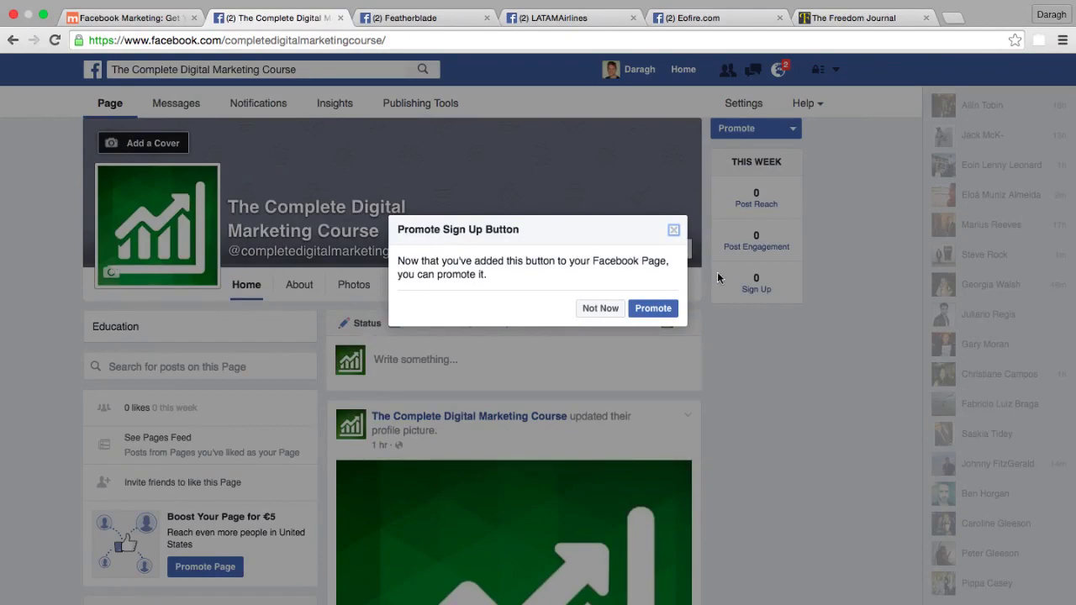
Dismiss the promote prompt and test that the Sign Up button opens the course site.
{"action": "left_click", "coordinate": [607, 308]}
{"action": "left_click", "coordinate": [487, 248]}
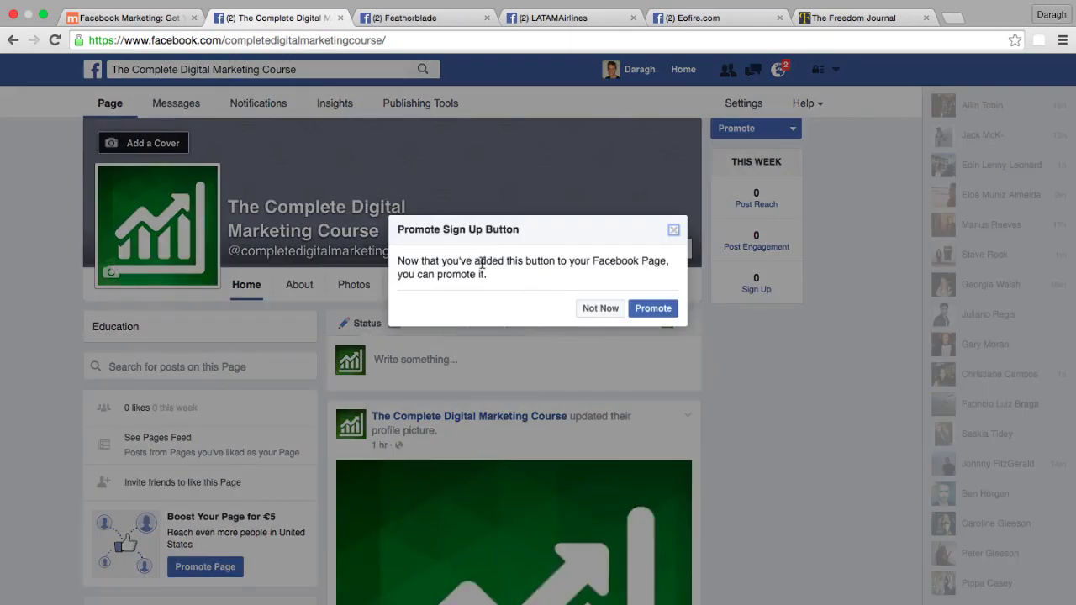
{"action": "left_click", "coordinate": [609, 310]}
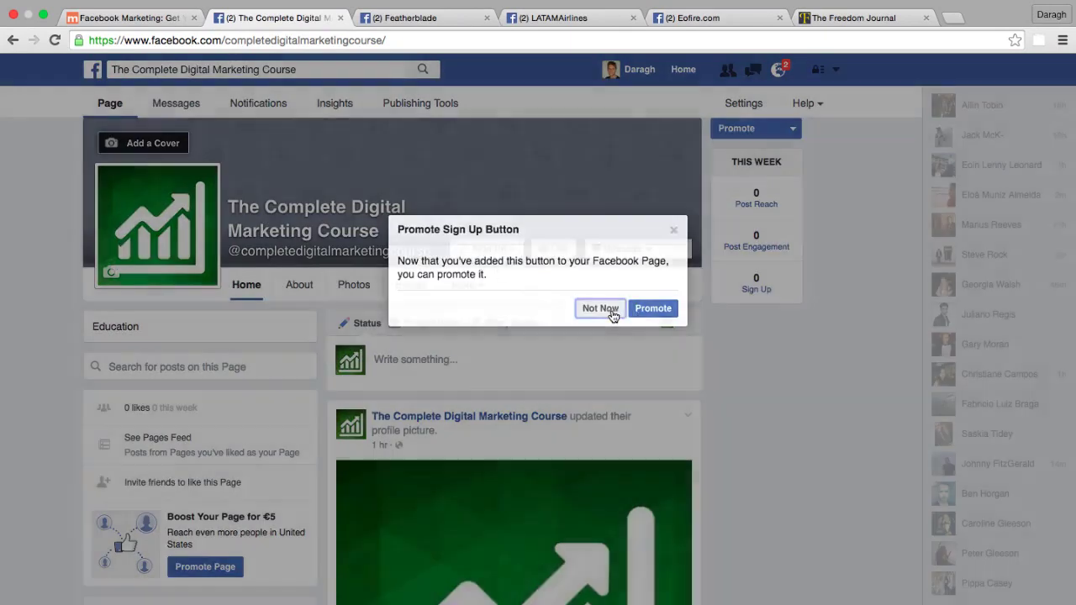
{"action": "left_click", "coordinate": [498, 249]}
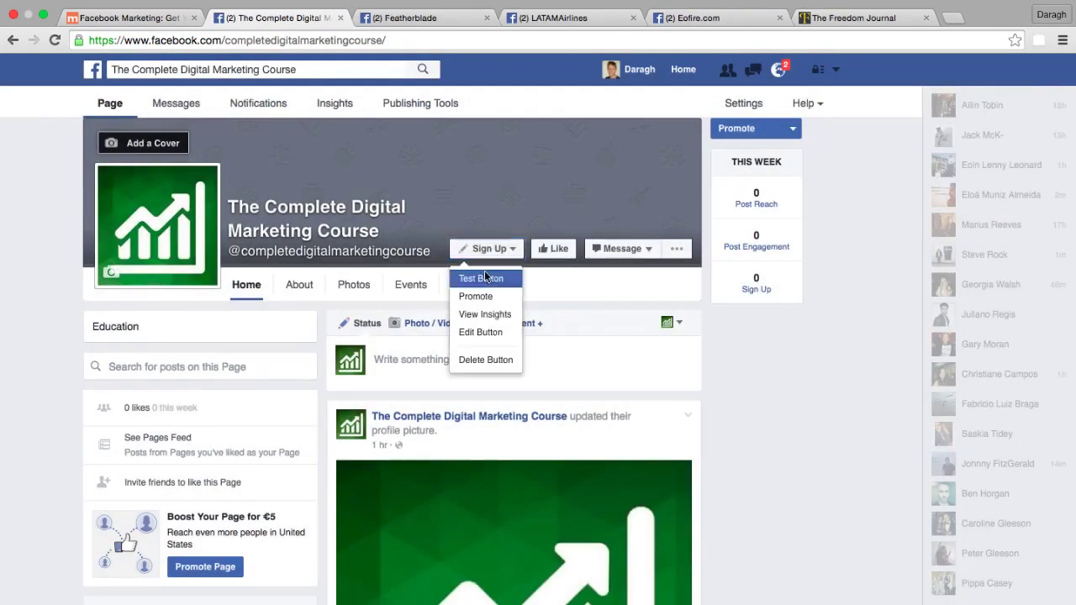
{"action": "left_click", "coordinate": [482, 277]}
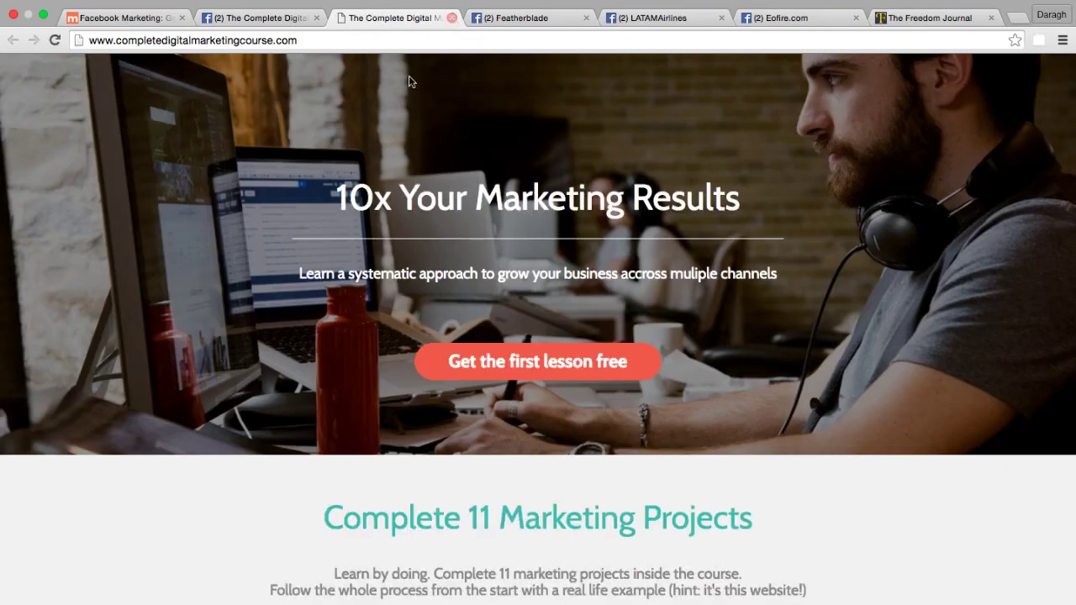
{"action": "mouse_move", "coordinate": [463, 3]}
{"action": "left_click", "coordinate": [453, 36]}
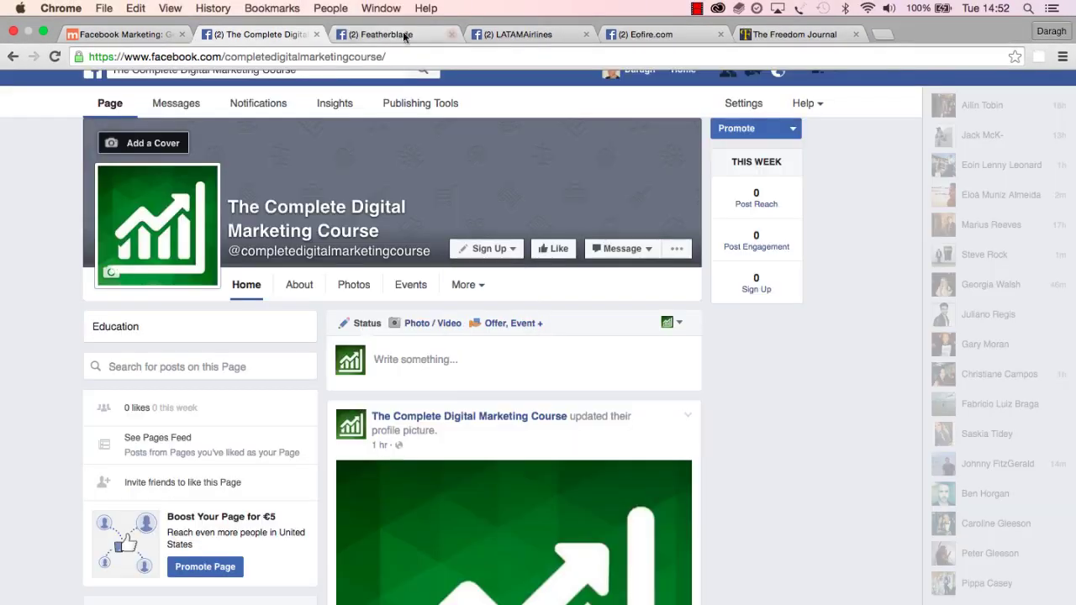
Check the Sign Up button's options, then select the page name in the search box and dismiss the suggestions.
{"action": "left_click", "coordinate": [507, 252]}
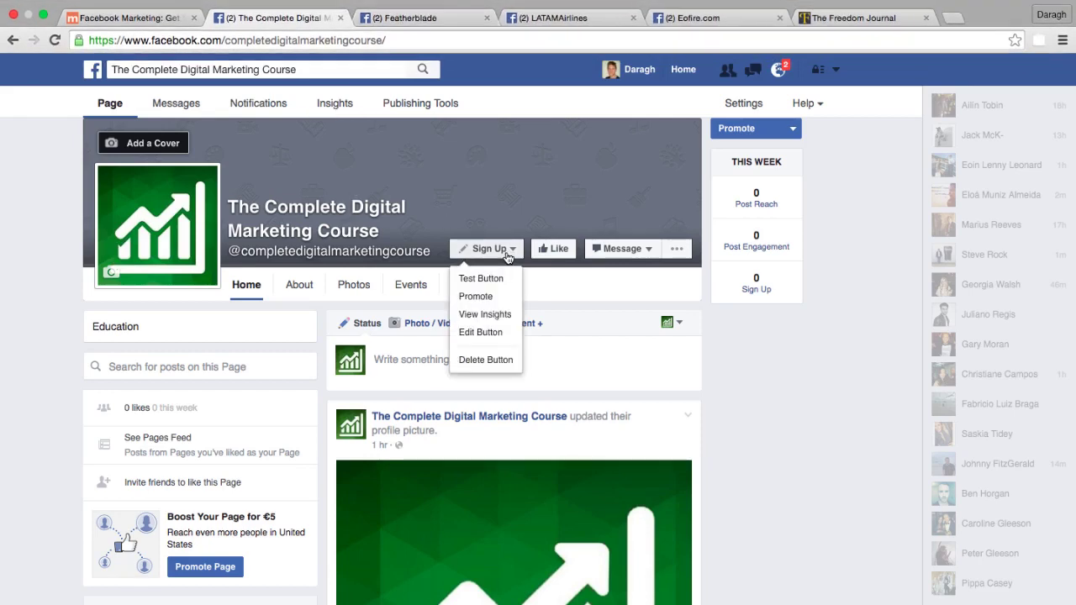
{"action": "left_click", "coordinate": [508, 252]}
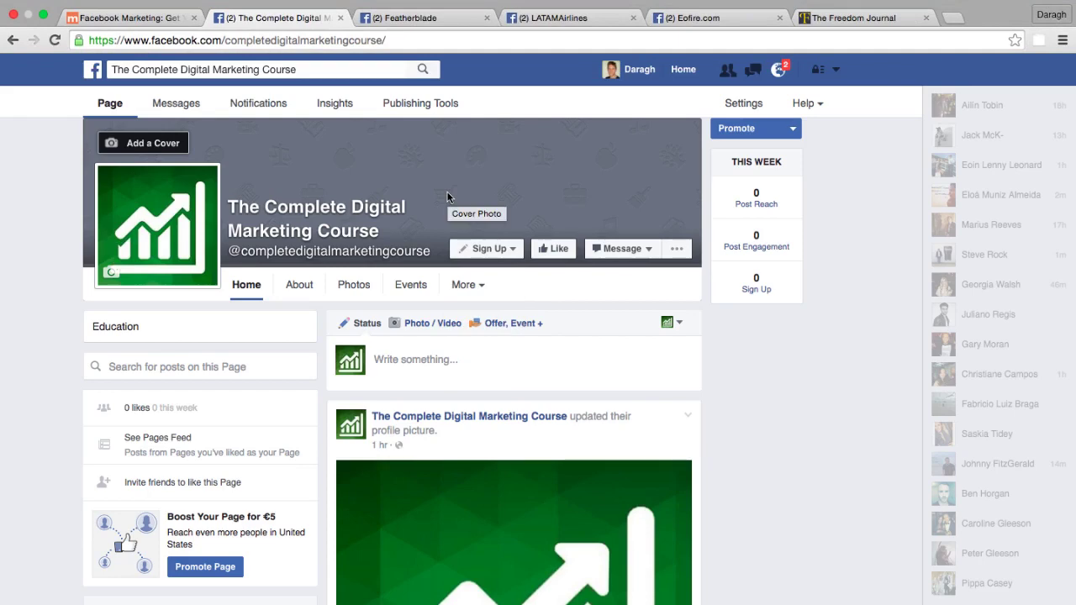
{"action": "left_click", "coordinate": [230, 67]}
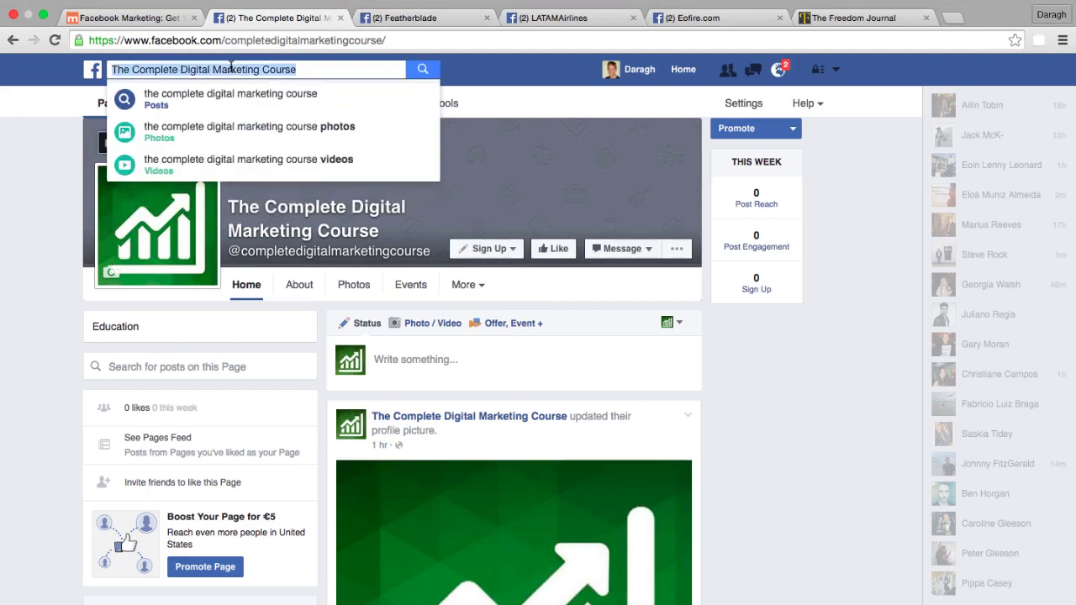
{"action": "left_click", "coordinate": [35, 175]}
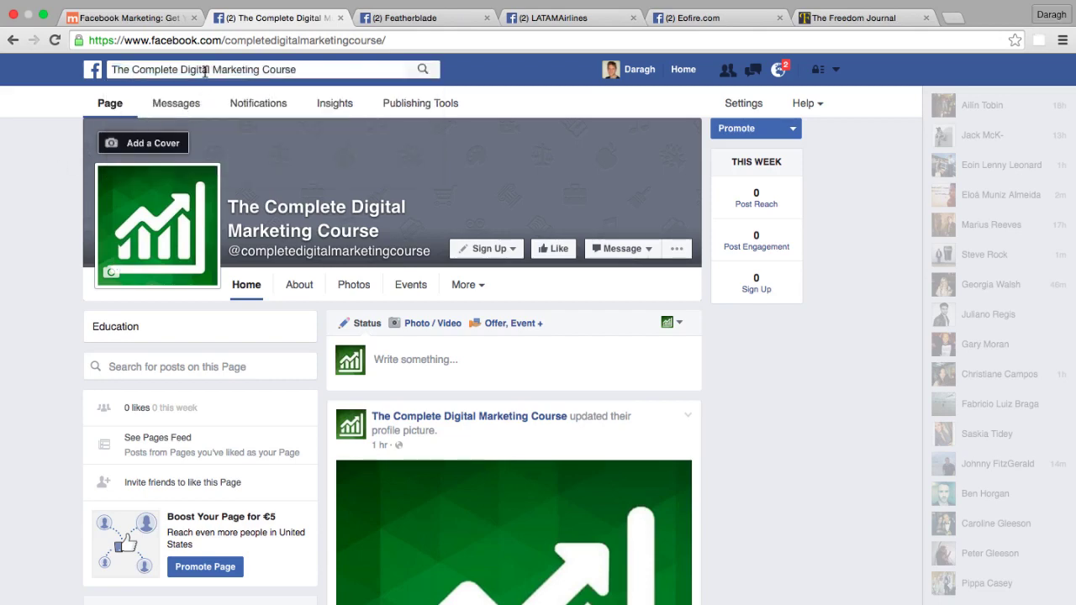
{"action": "mouse_move", "coordinate": [502, 4]}
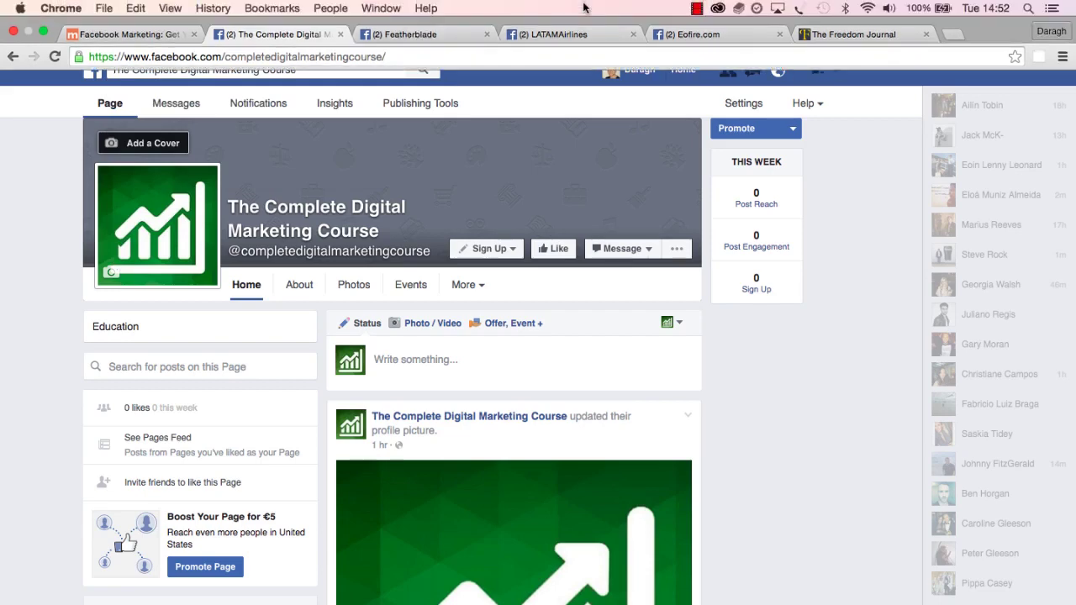
Close the Freedom Journal store tab, recheck the Sign Up menu, and return to the marketing article.
{"action": "left_click", "coordinate": [820, 35]}
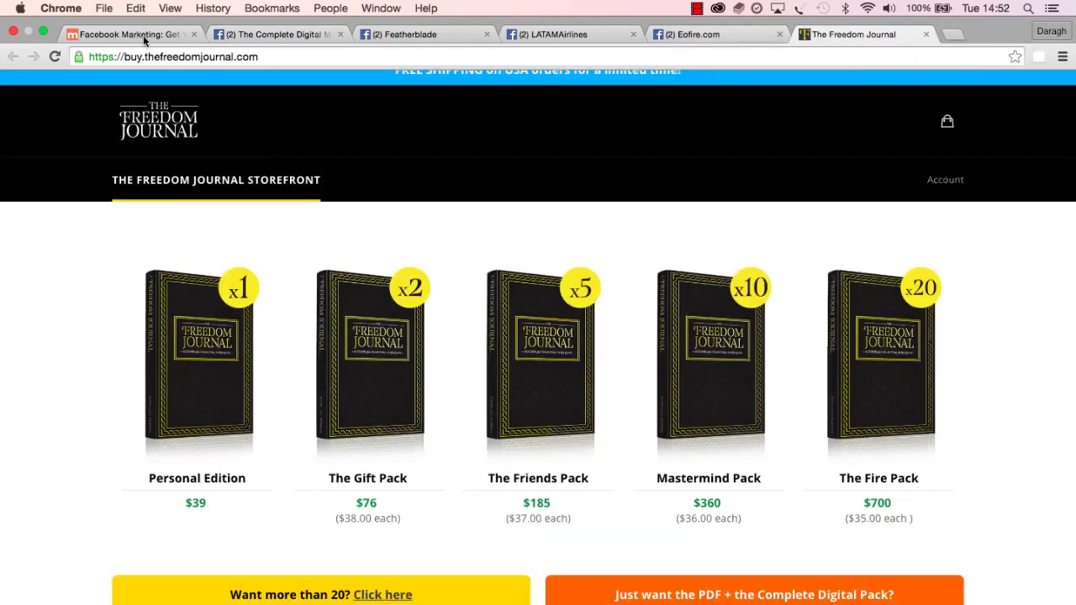
{"action": "left_click", "coordinate": [926, 34]}
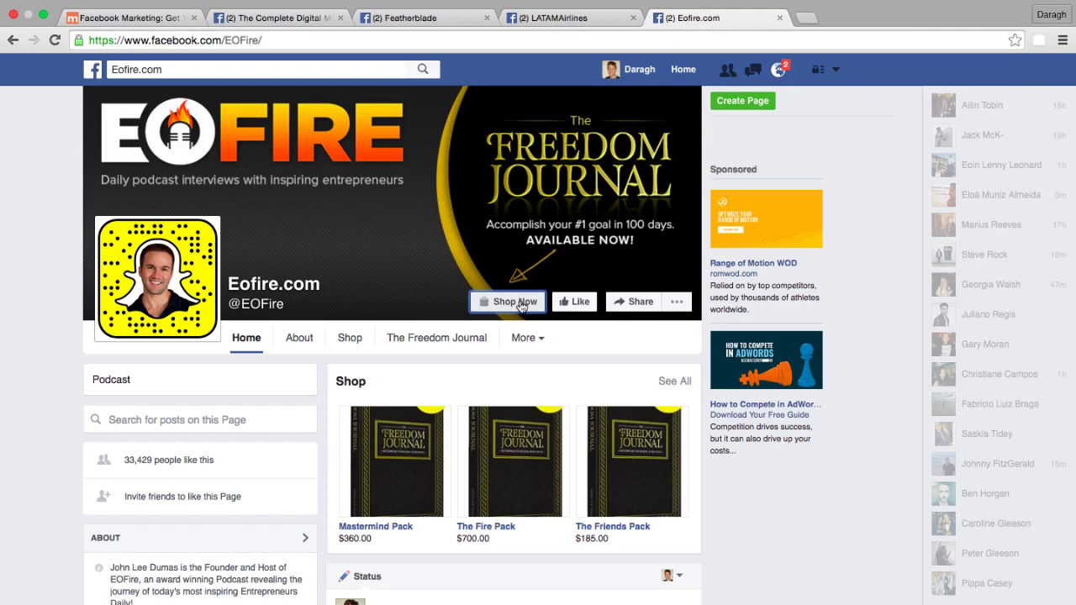
{"action": "left_click", "coordinate": [268, 24]}
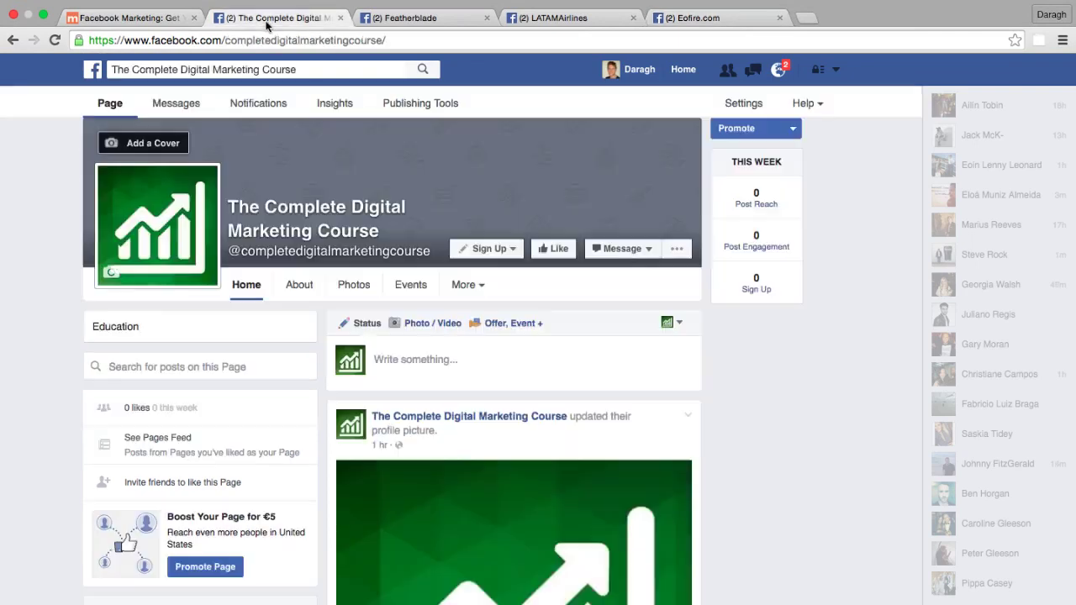
{"action": "left_click", "coordinate": [492, 249]}
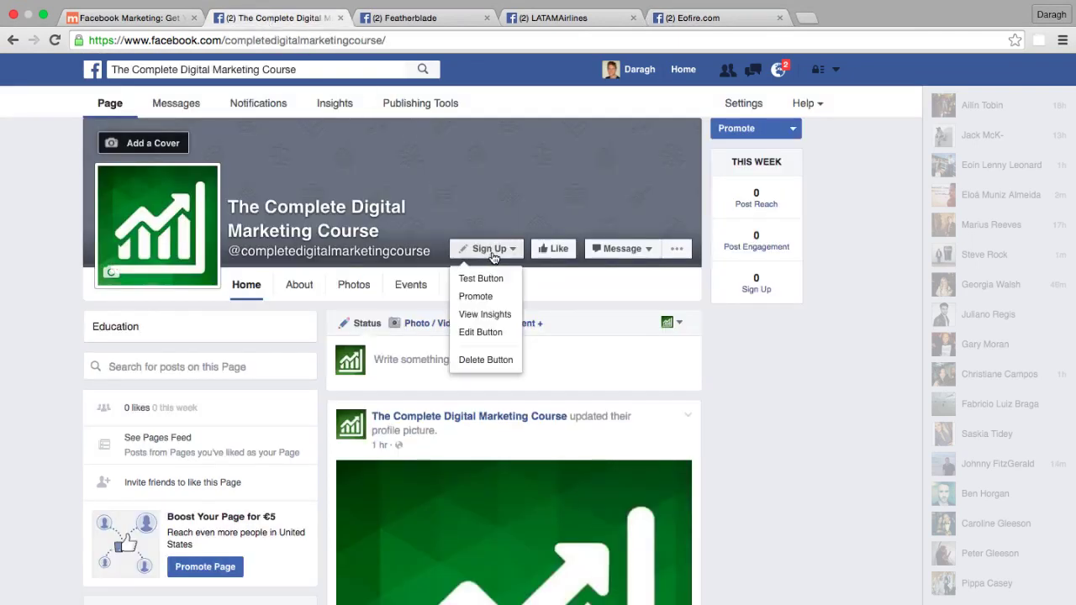
{"action": "left_click", "coordinate": [470, 222]}
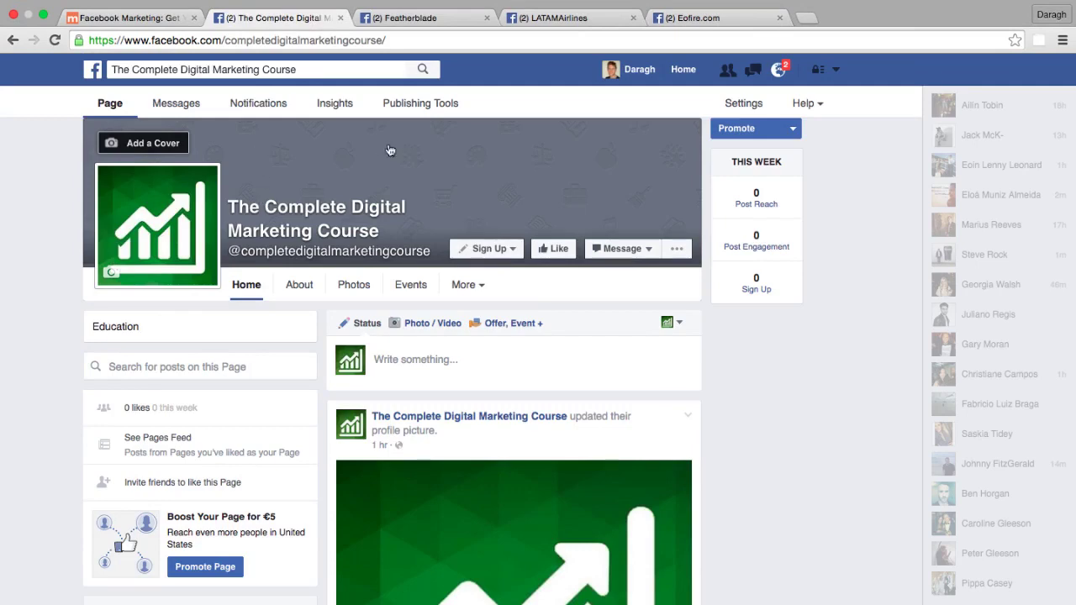
{"action": "left_click", "coordinate": [156, 18]}
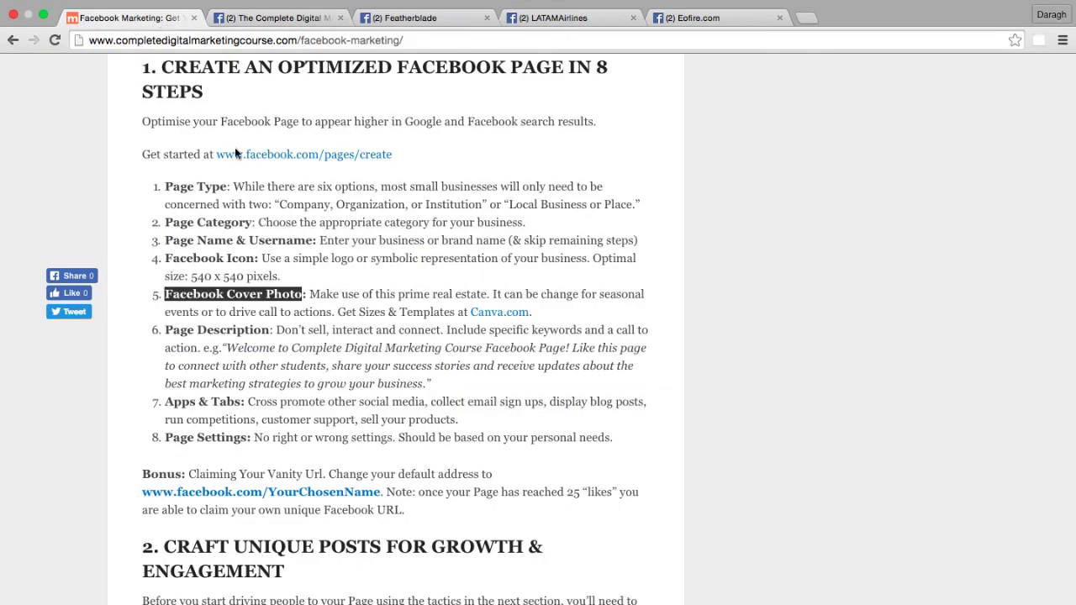
Clear the Facebook Cover Photo highlight and follow step 5's Canva.com link.
{"action": "left_click", "coordinate": [343, 314]}
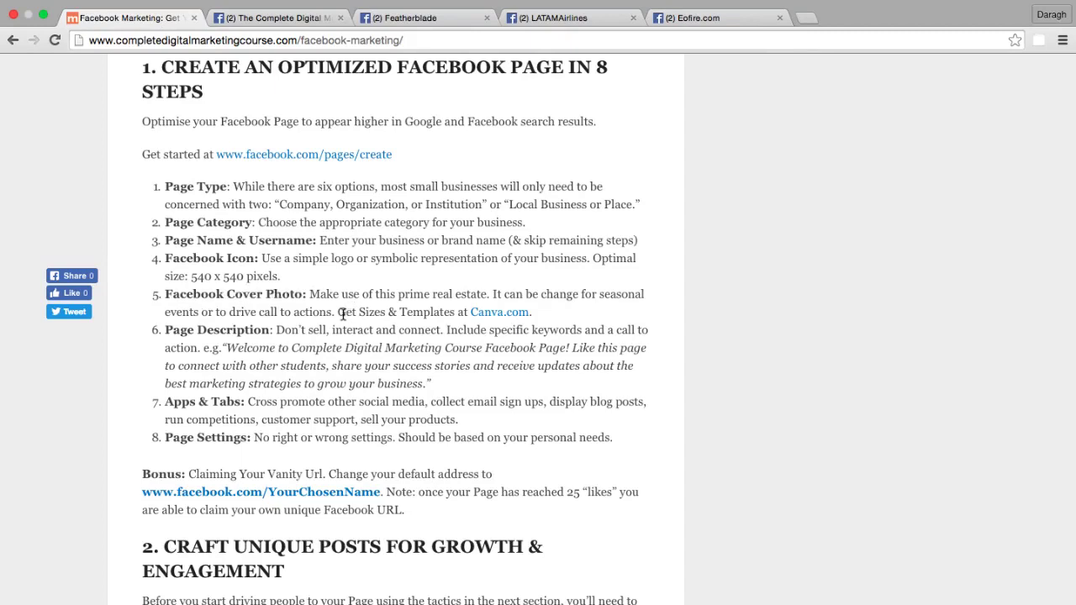
{"action": "left_click", "coordinate": [521, 316]}
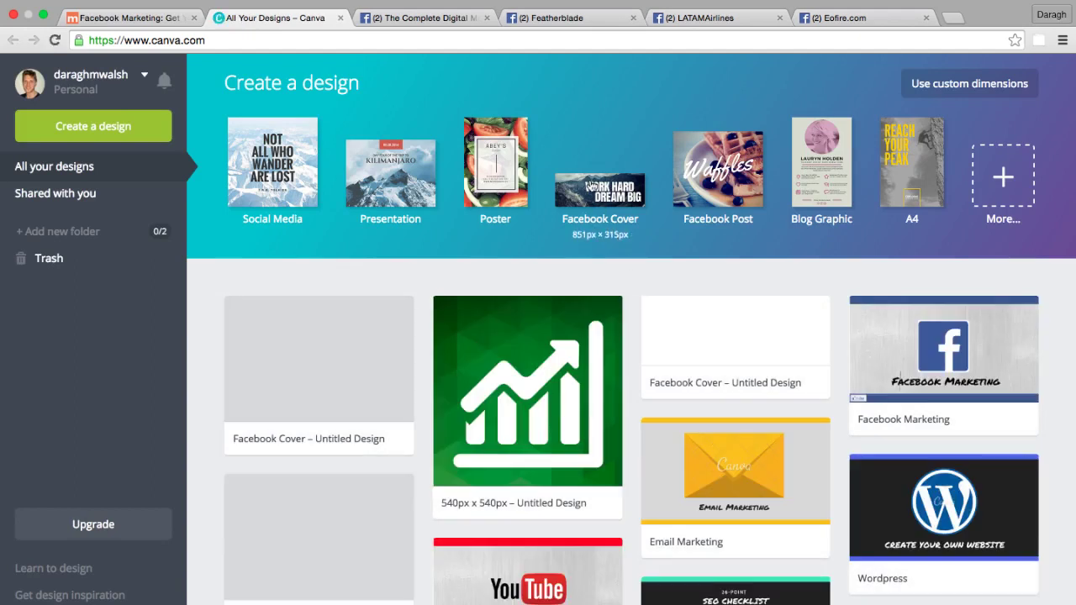
Create a blank 851 × 315 px Facebook Cover design, then view the LATAMAirlines page.
{"action": "left_click", "coordinate": [591, 192]}
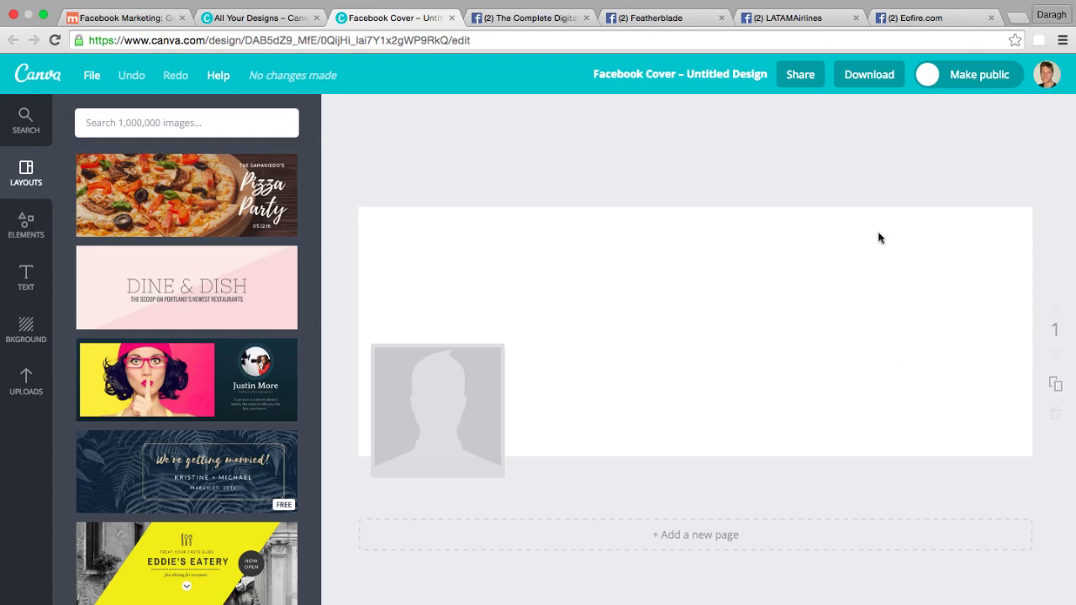
{"action": "left_click", "coordinate": [790, 19]}
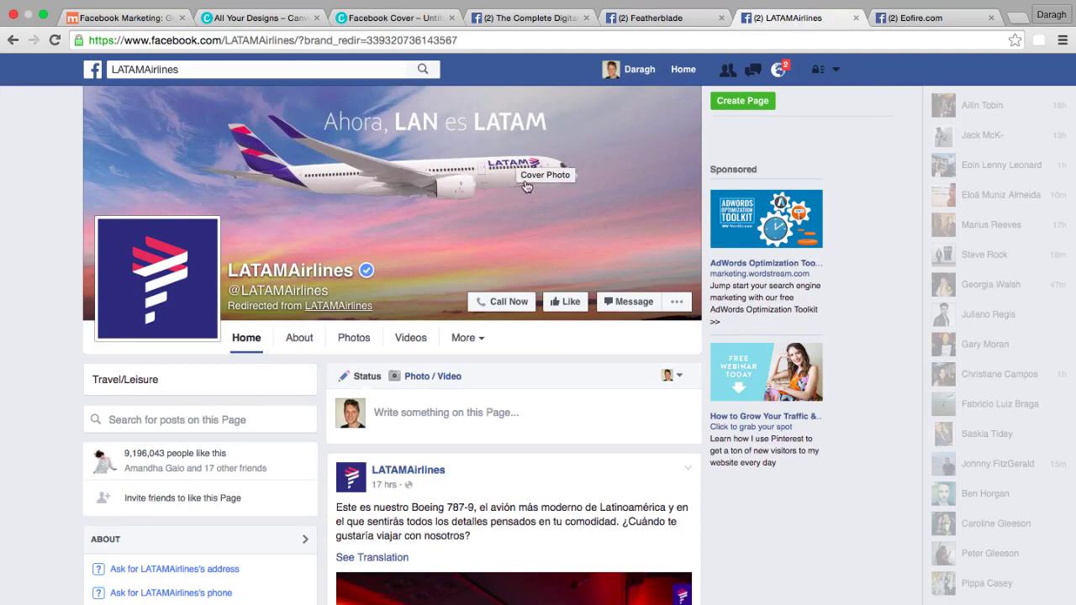
View the Eofire.com cover as an example, then go back to the blank Canva design.
{"action": "left_click", "coordinate": [915, 26]}
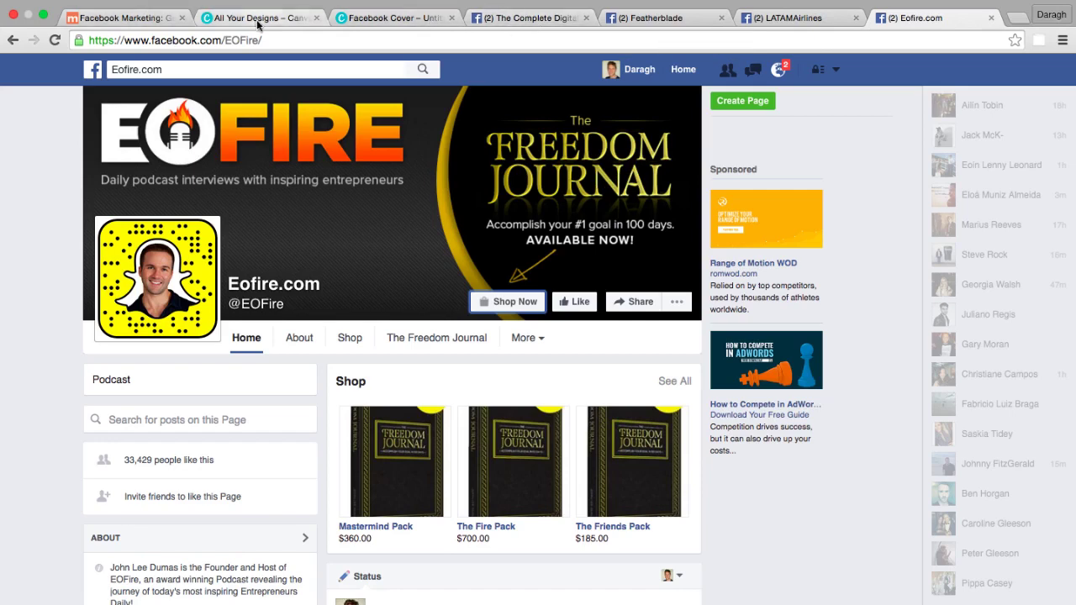
{"action": "left_click", "coordinate": [353, 19]}
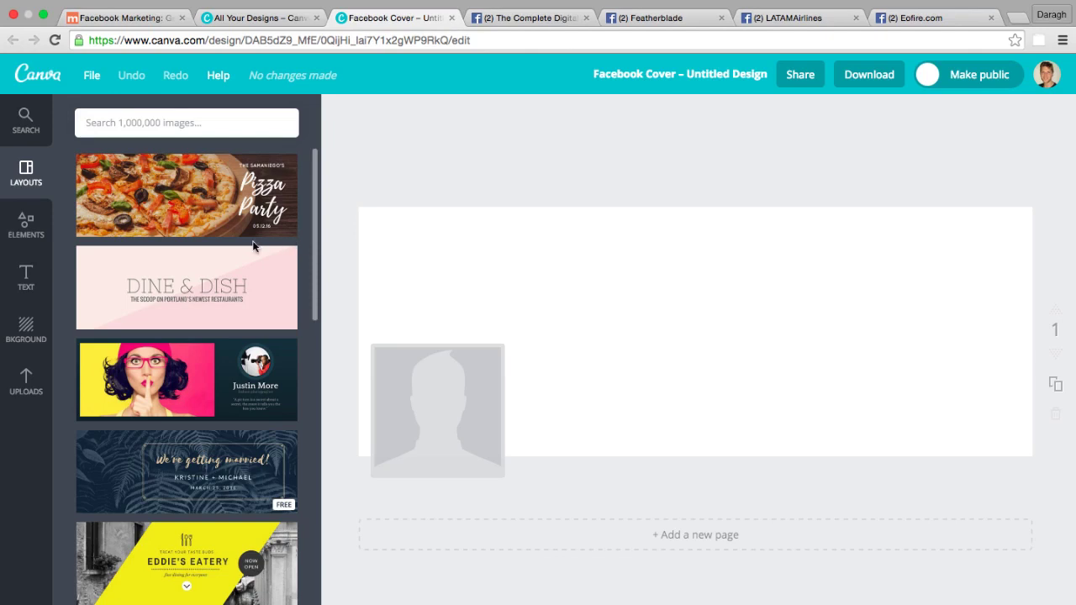
Apply the fashion photographer layout and delete its large pink-and-yellow portrait photo.
{"action": "scroll", "coordinate": [215, 236], "scroll_direction": "down", "scroll_amount": 3}
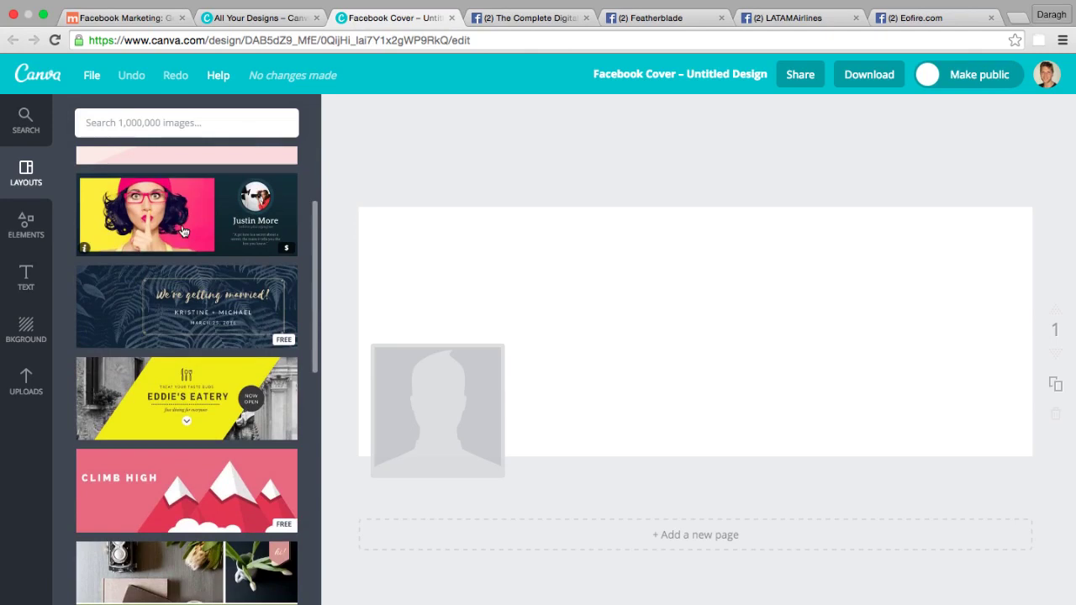
{"action": "left_click_drag", "start_coordinate": [183, 232], "coordinate": [608, 363]}
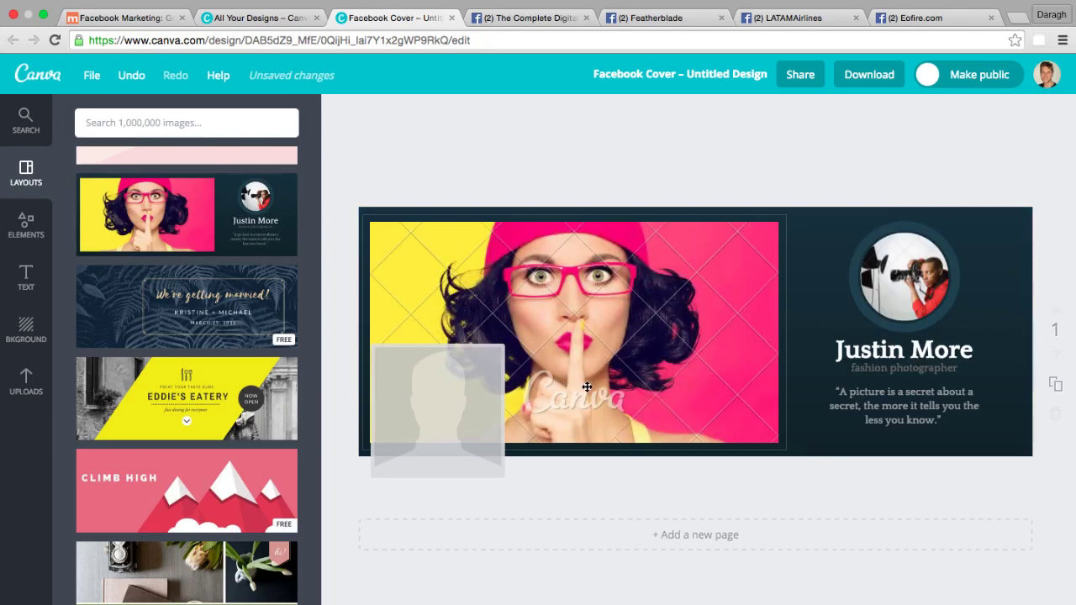
{"action": "left_click", "coordinate": [587, 387]}
{"action": "key", "text": "Delete"}
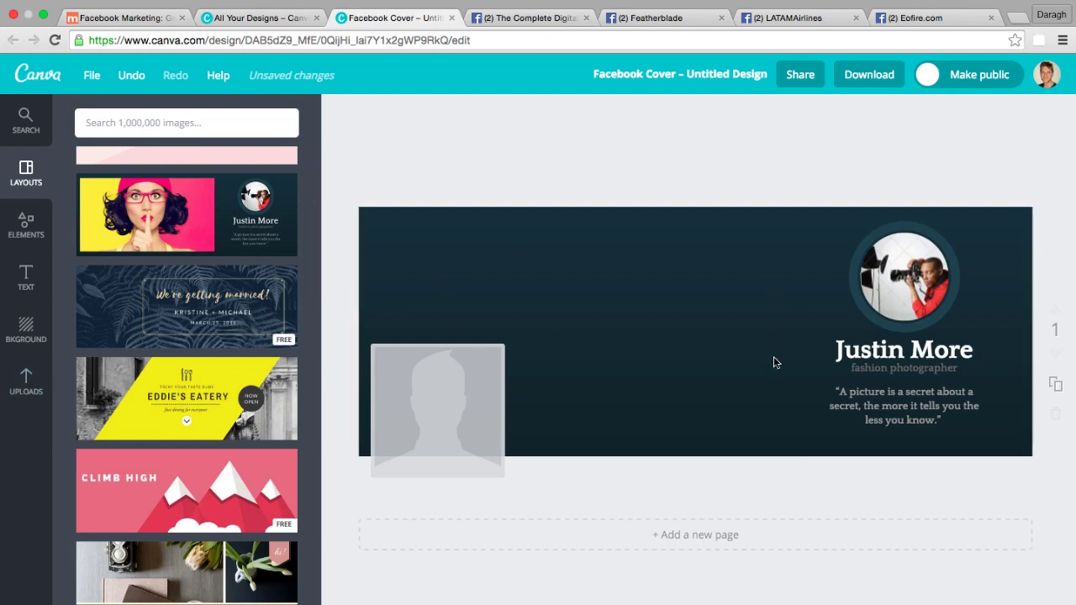
{"action": "scroll", "coordinate": [249, 362], "scroll_direction": "down", "scroll_amount": 5}
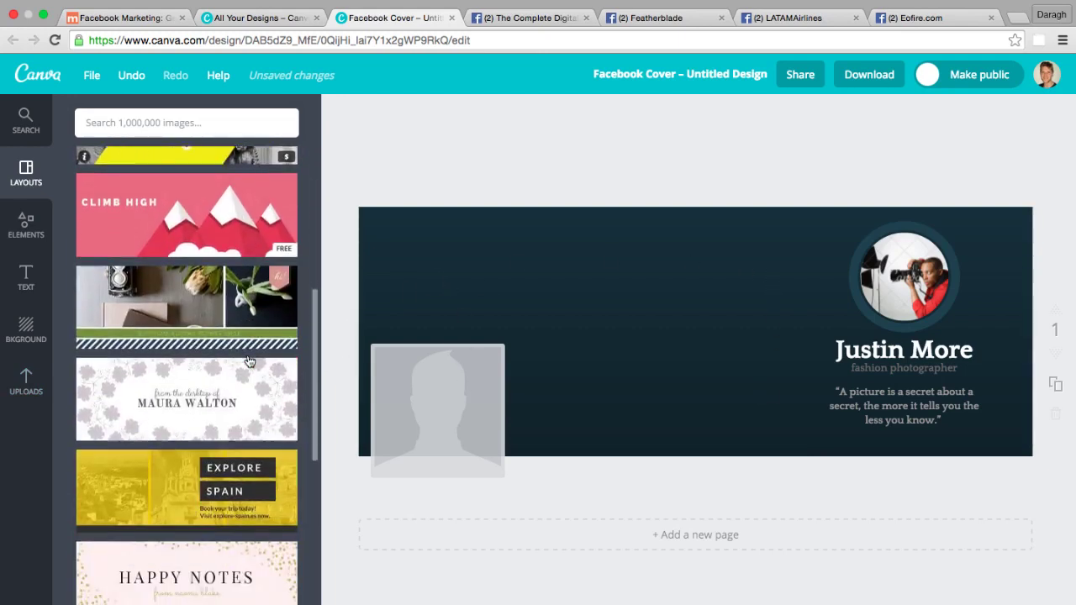
{"action": "scroll", "coordinate": [249, 362], "scroll_direction": "down", "scroll_amount": 10}
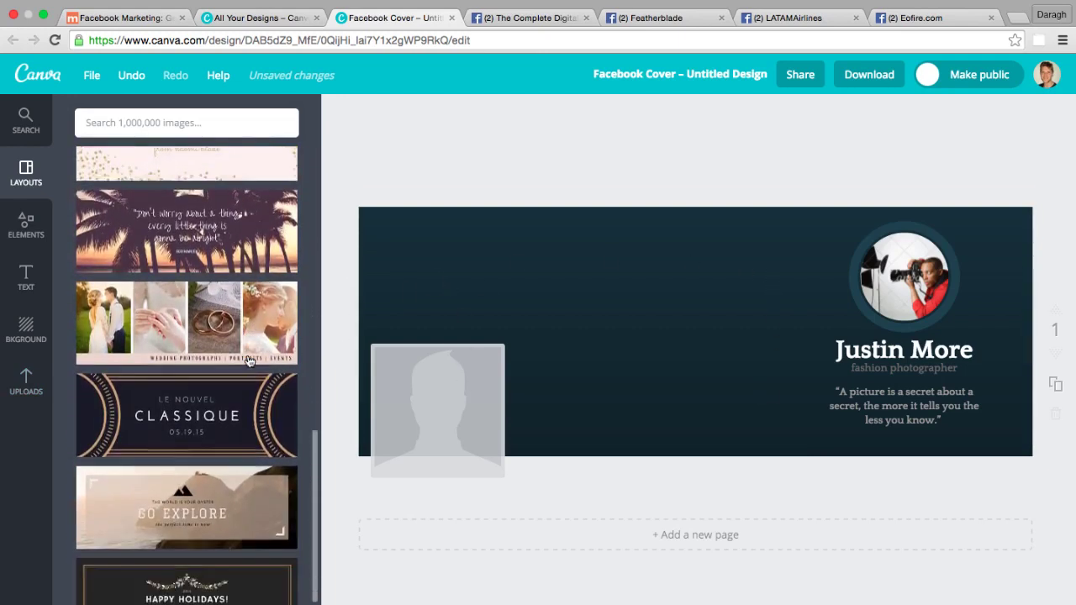
{"action": "scroll", "coordinate": [249, 362], "scroll_direction": "down", "scroll_amount": 1}
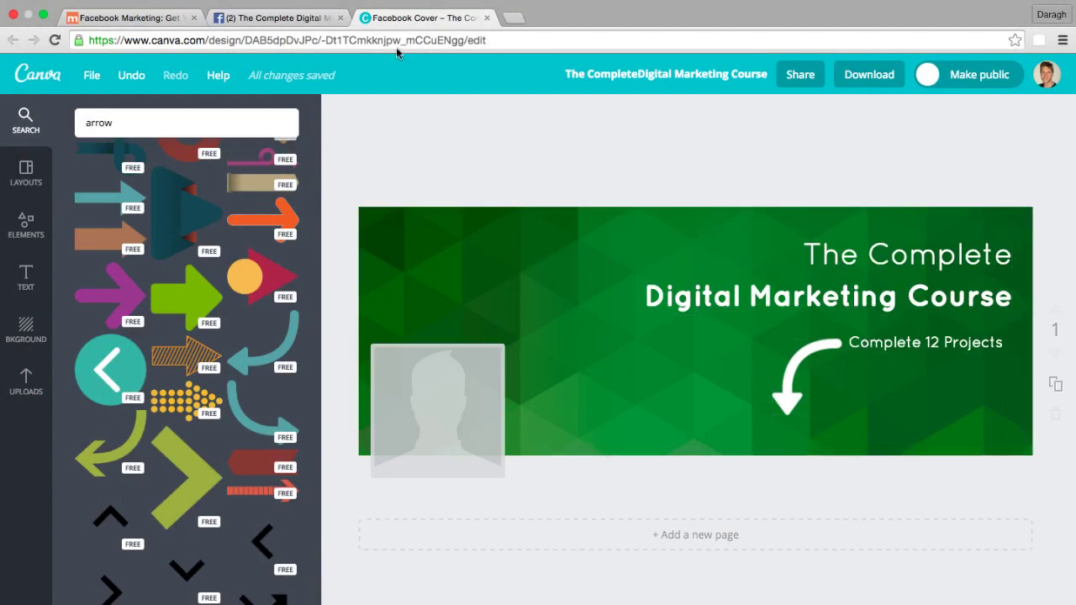
Compare the green cover design against the course's Facebook page, ending on the Facebook page.
{"action": "left_click", "coordinate": [240, 13]}
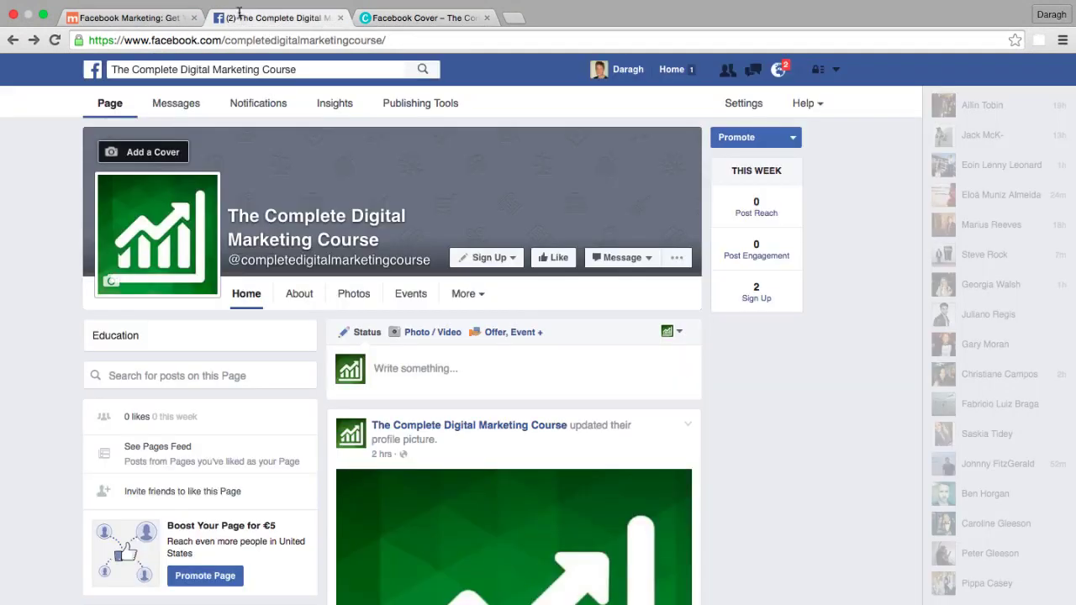
{"action": "left_click", "coordinate": [505, 257]}
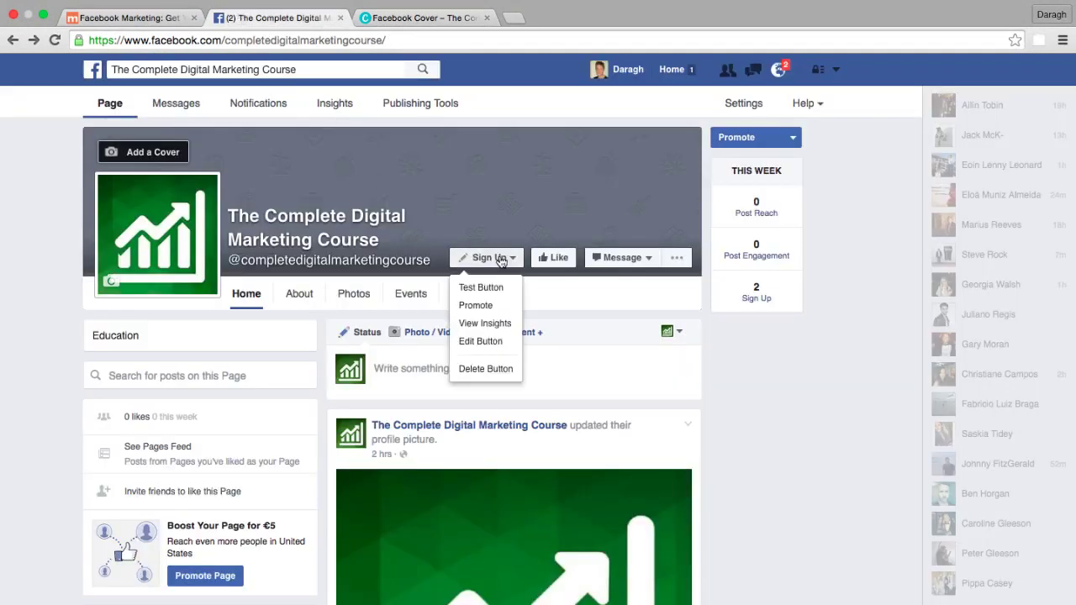
{"action": "left_click", "coordinate": [417, 20]}
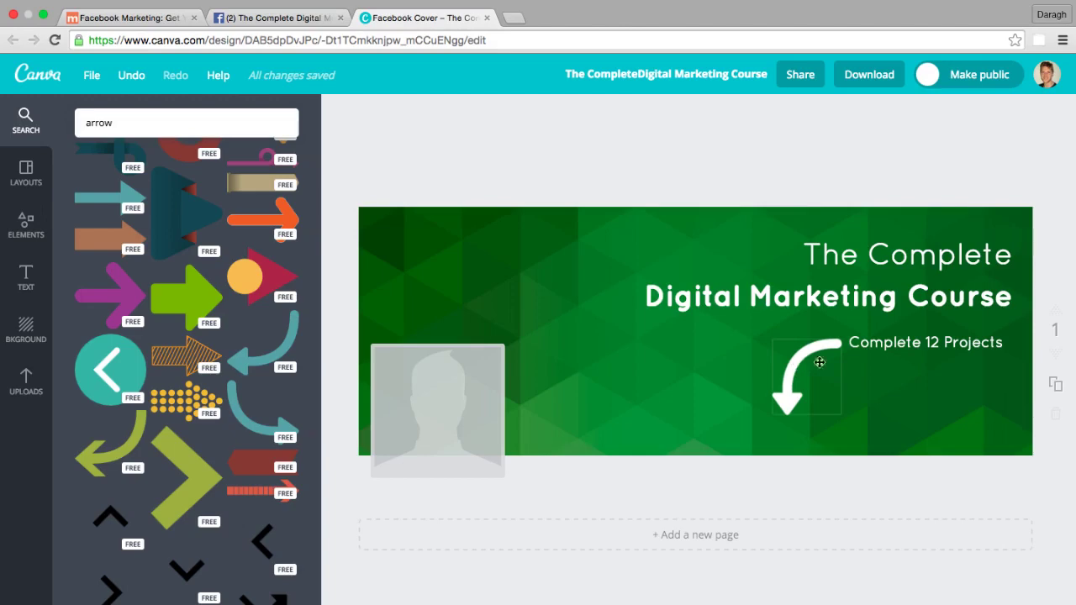
{"action": "left_click", "coordinate": [330, 17]}
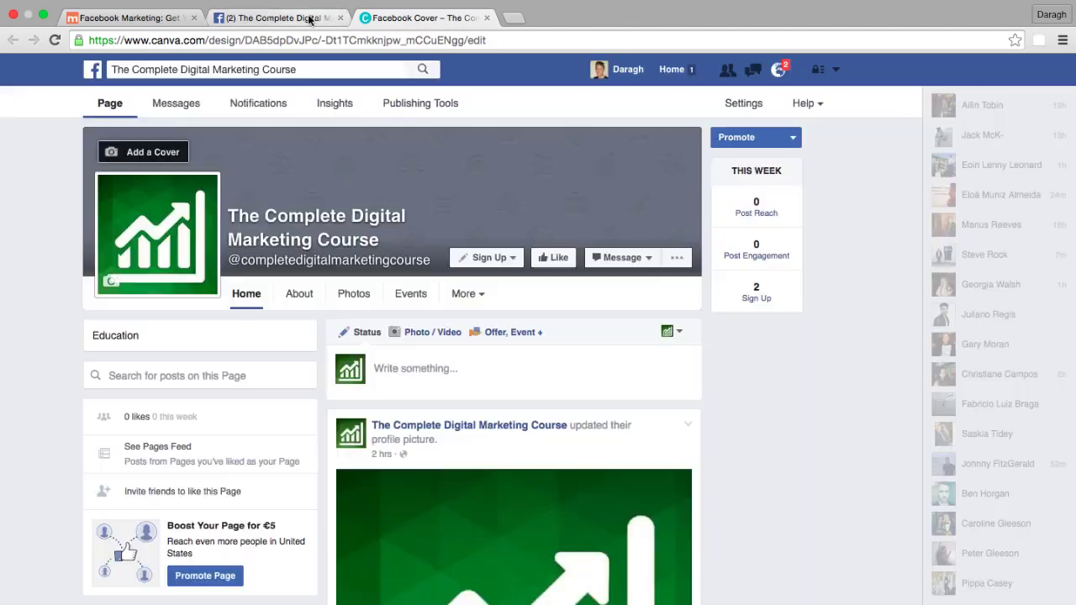
{"action": "left_click", "coordinate": [385, 18]}
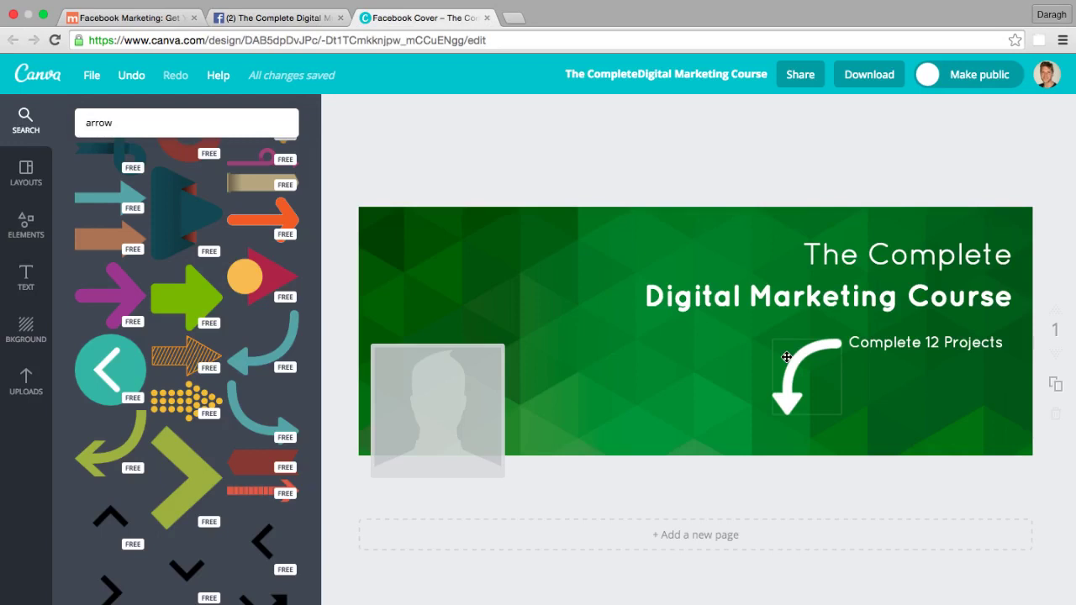
{"action": "mouse_move", "coordinate": [249, 4]}
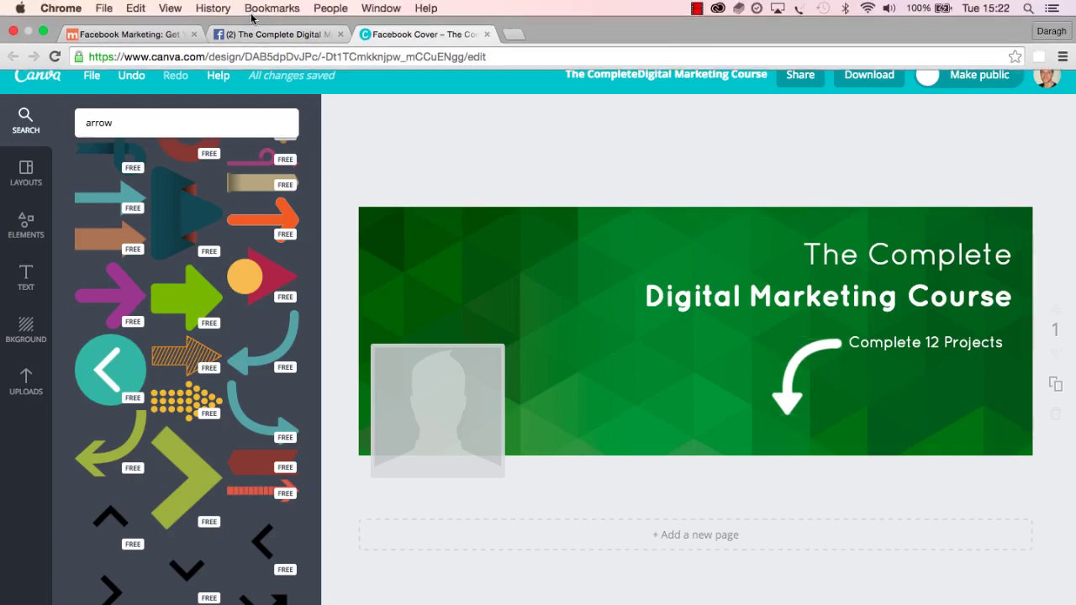
{"action": "left_click", "coordinate": [254, 35]}
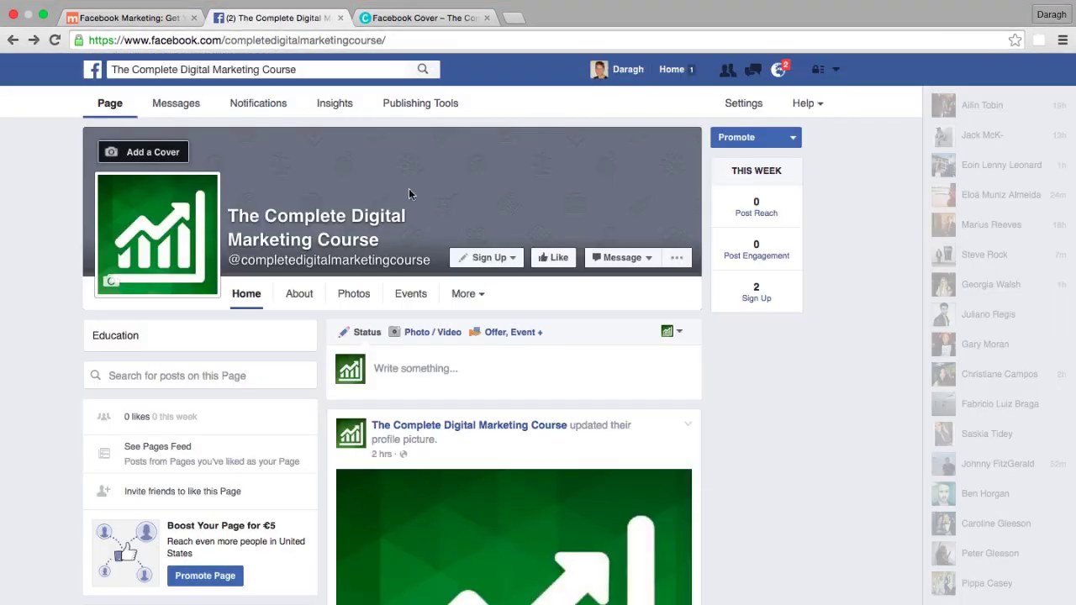
Upload facebook-cover-image.jpg from the computer as the page's cover photo and save the change.
{"action": "left_click", "coordinate": [119, 153]}
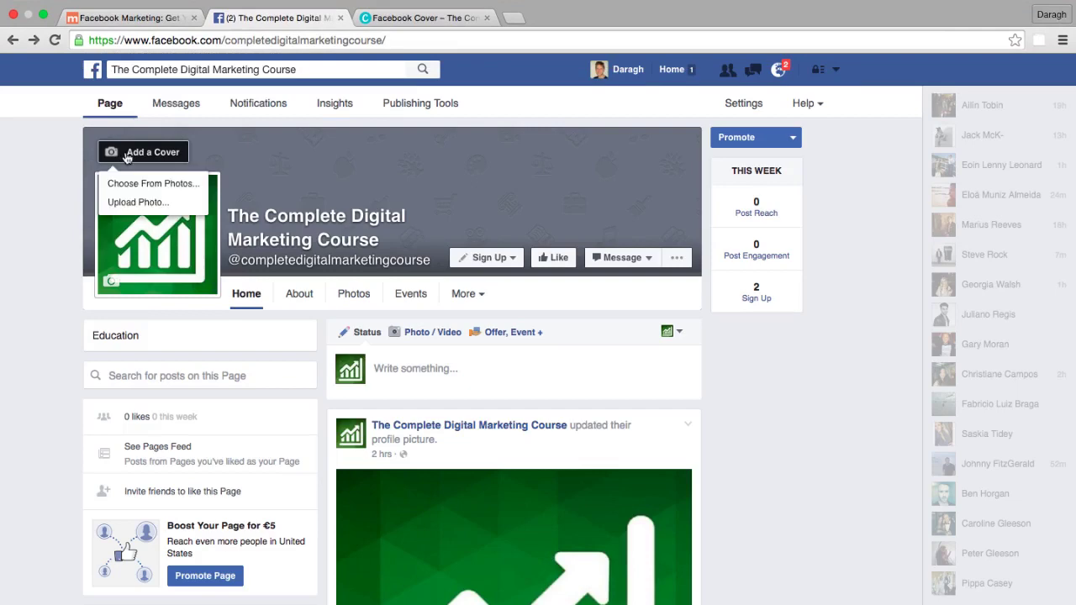
{"action": "left_click", "coordinate": [132, 203]}
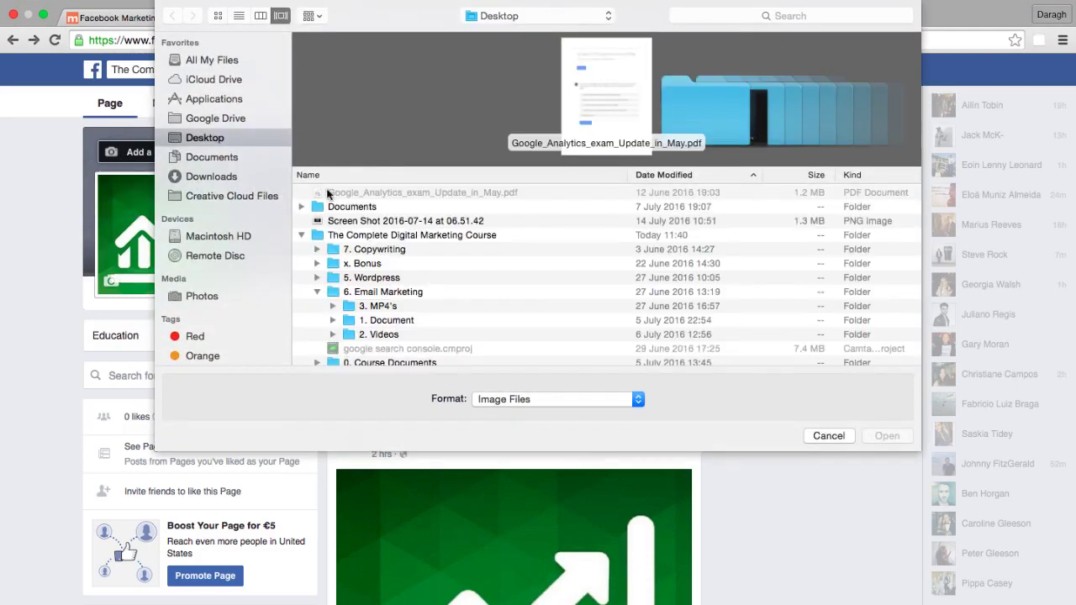
{"action": "scroll", "coordinate": [445, 253], "scroll_direction": "down", "scroll_amount": 5}
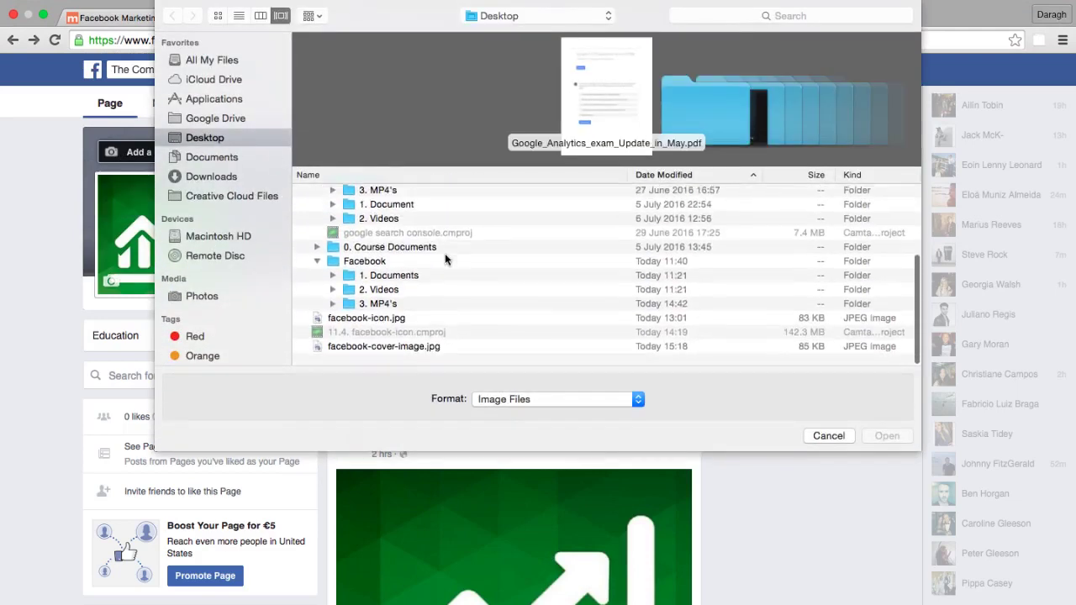
{"action": "left_click", "coordinate": [398, 359]}
{"action": "left_click", "coordinate": [885, 436]}
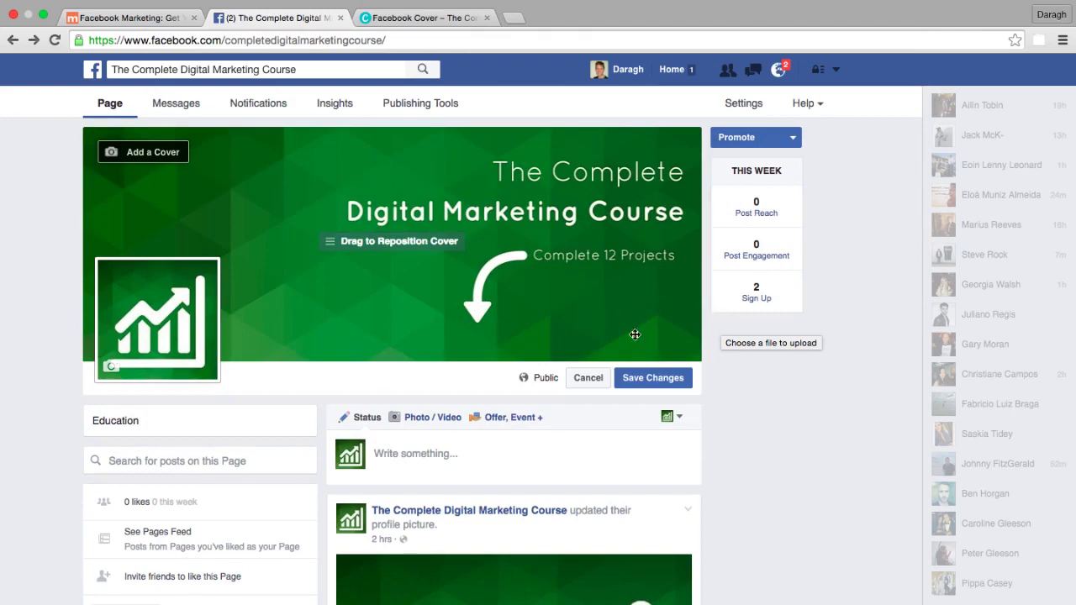
{"action": "left_click", "coordinate": [643, 378]}
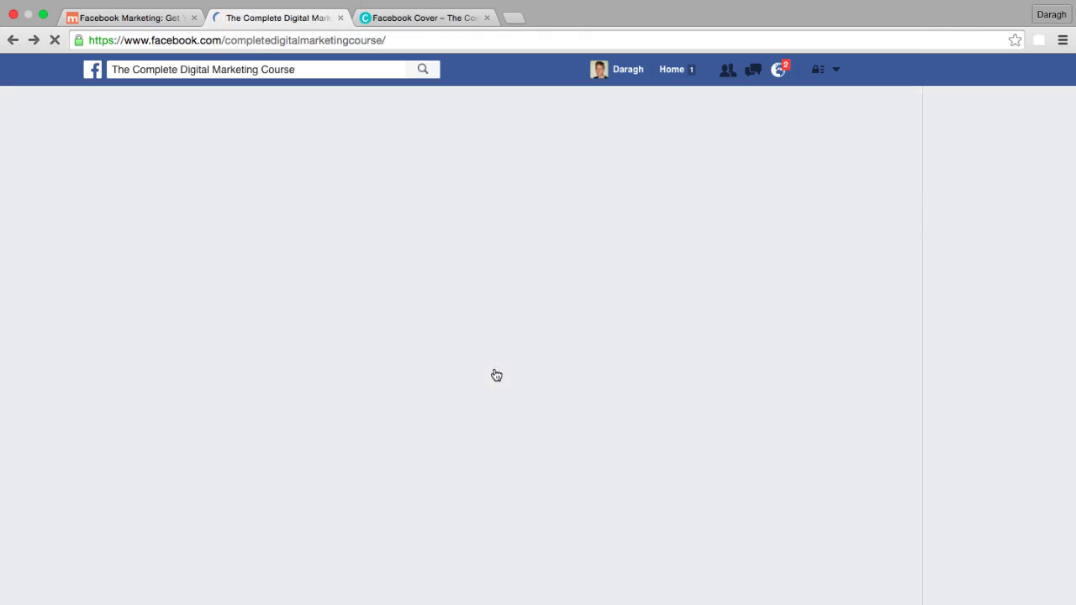
Check the Sign Up button's dropdown options, then return to the Facebook marketing article tab.
{"action": "left_click", "coordinate": [479, 344]}
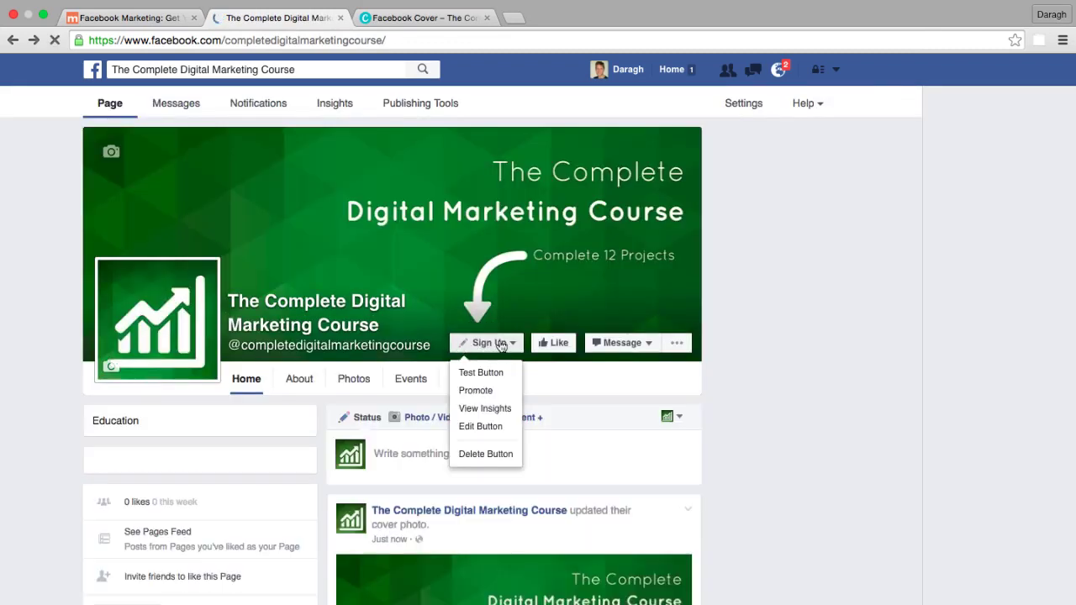
{"action": "left_click", "coordinate": [486, 343]}
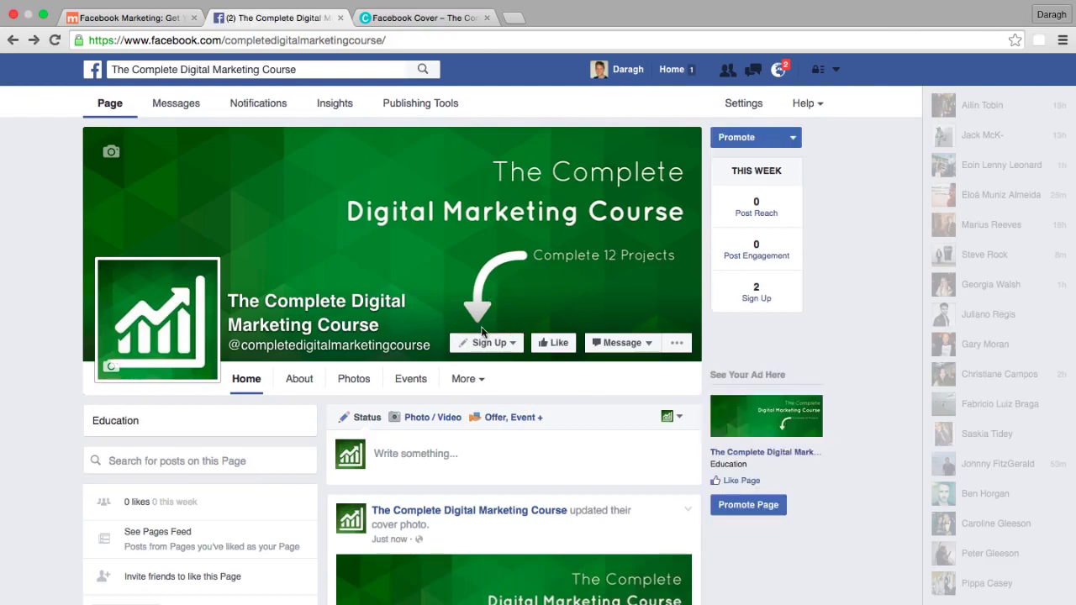
{"action": "left_click", "coordinate": [485, 344]}
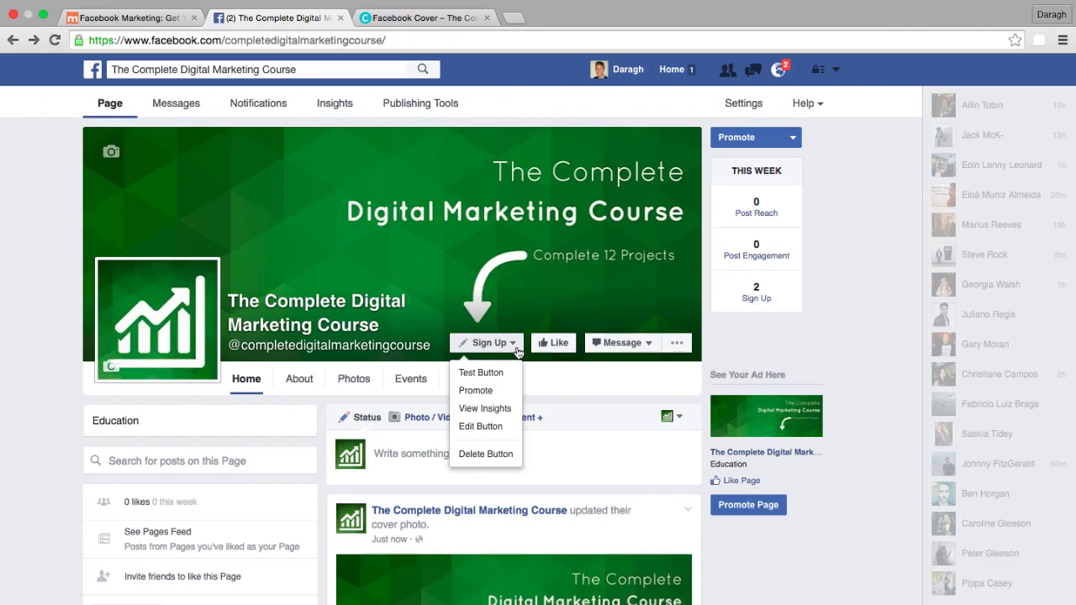
{"action": "left_click", "coordinate": [550, 294]}
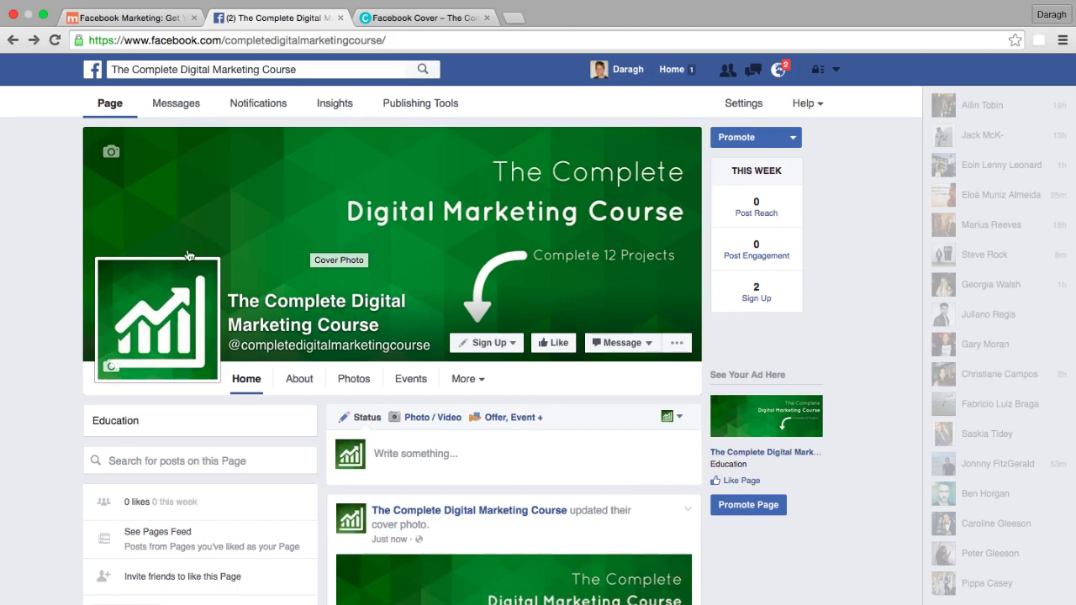
{"action": "mouse_move", "coordinate": [156, 296]}
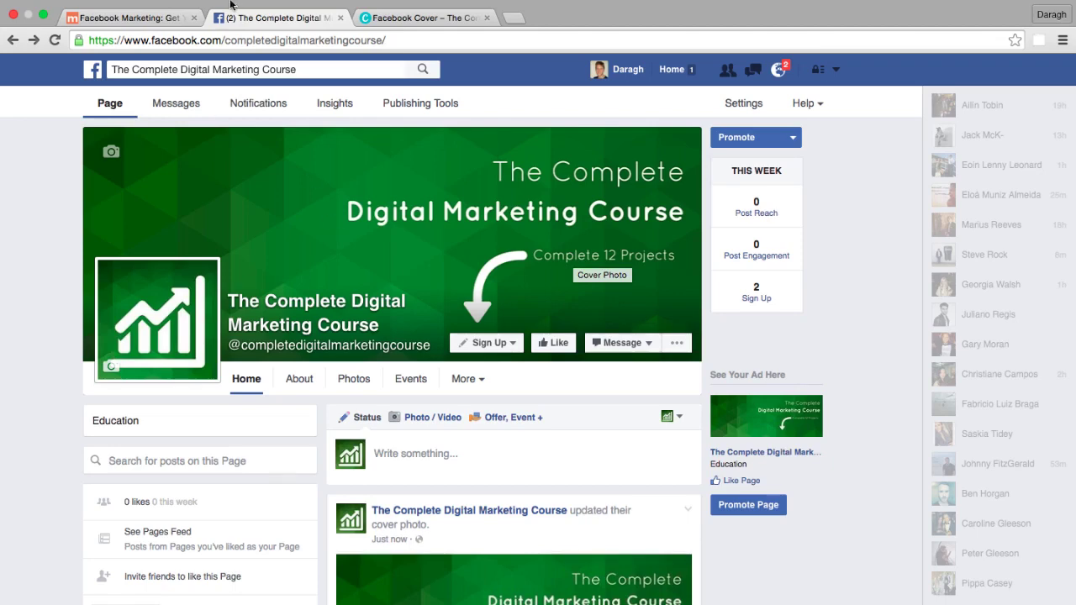
{"action": "left_click", "coordinate": [102, 16]}
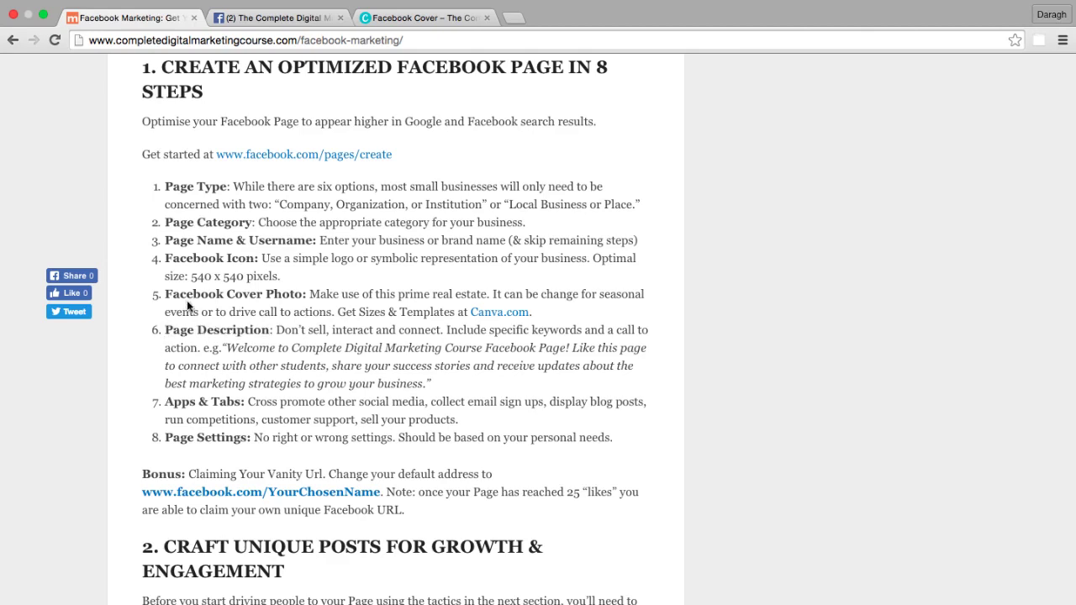
Highlight the 'Facebook Cover Photo' checklist step, glance at the Facebook page, and come back.
{"action": "left_click_drag", "start_coordinate": [166, 294], "coordinate": [292, 294]}
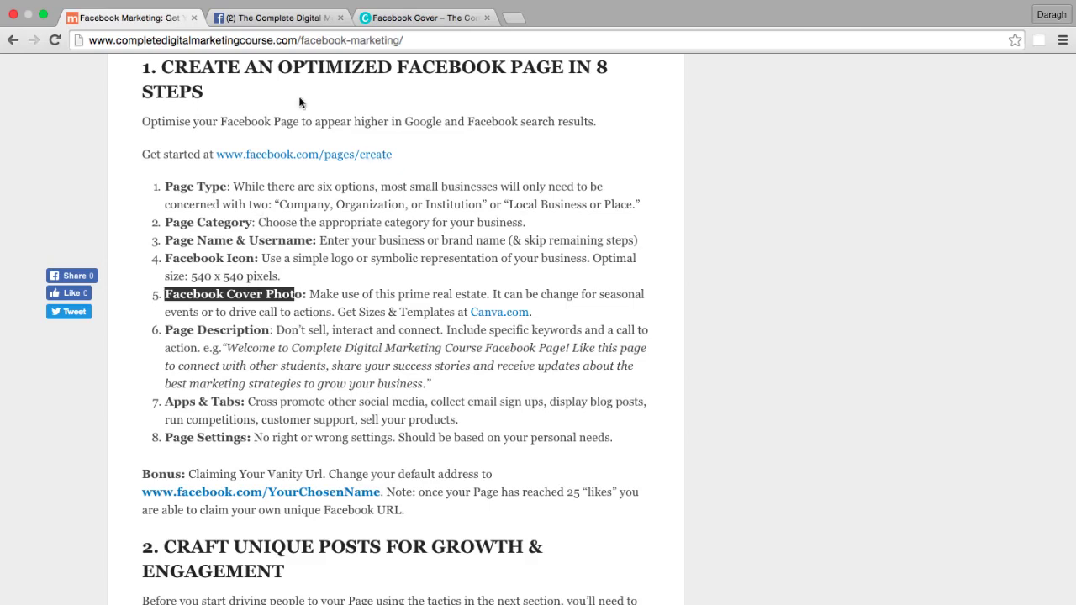
{"action": "left_click", "coordinate": [309, 20]}
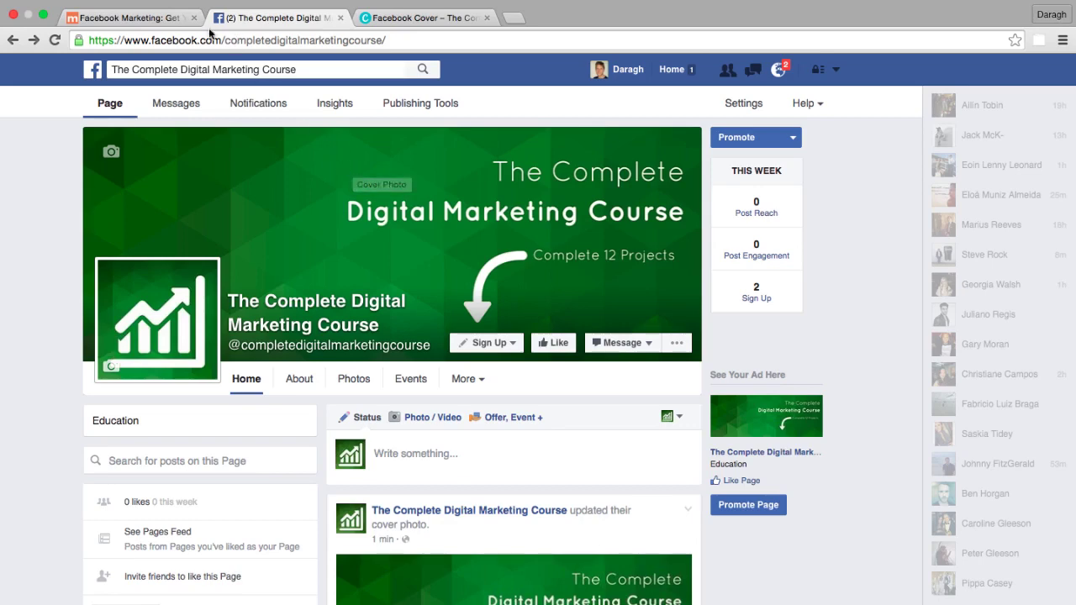
{"action": "left_click", "coordinate": [155, 18]}
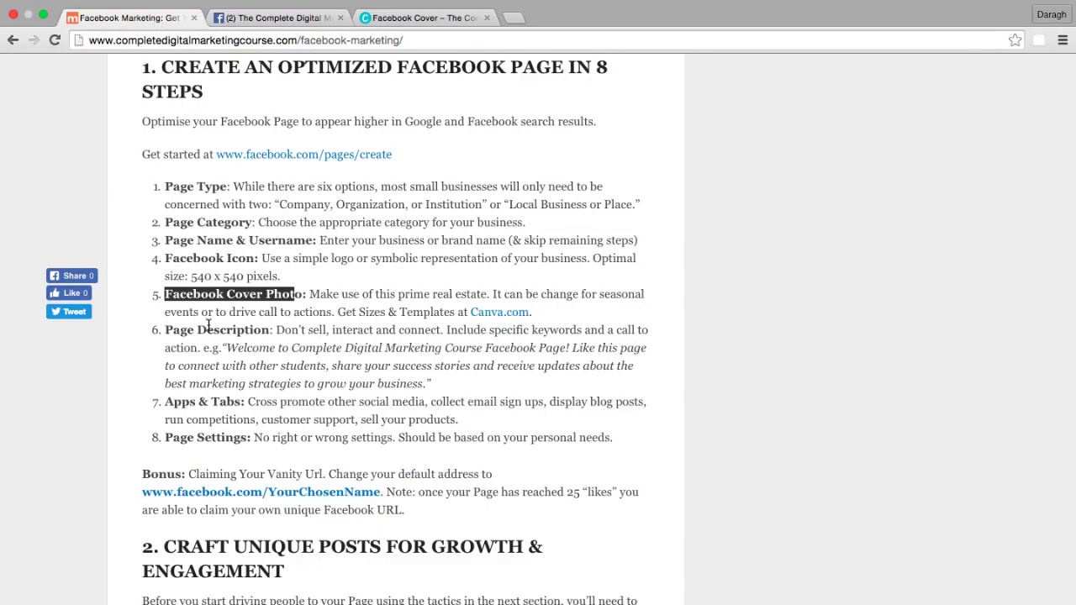
Highlight the 'Page Description' step, then view the Facebook page's feed with the cover post.
{"action": "left_click_drag", "start_coordinate": [166, 331], "coordinate": [270, 333]}
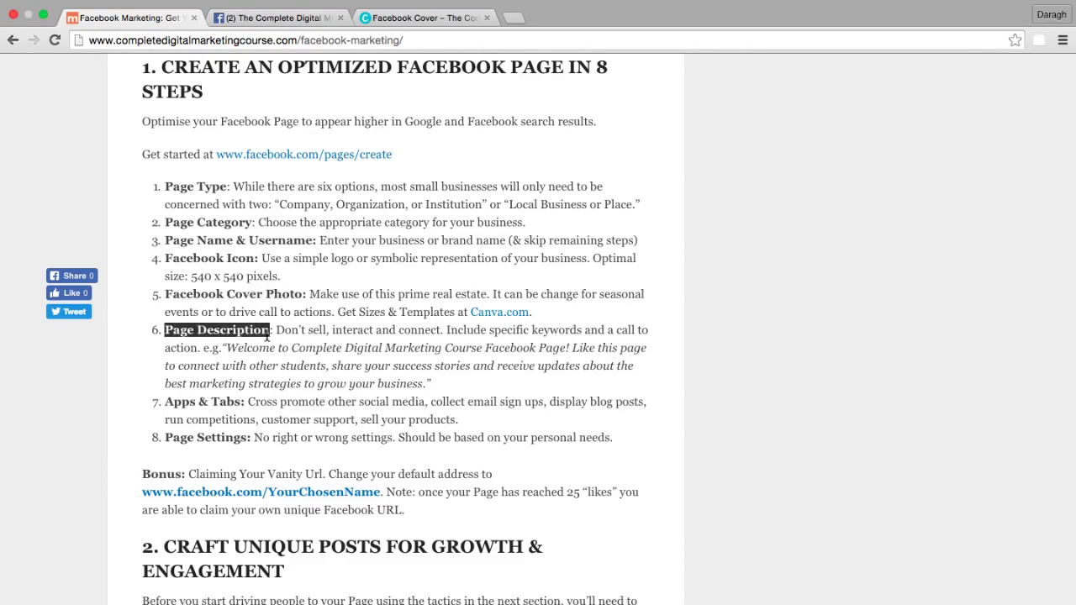
{"action": "left_click", "coordinate": [286, 17]}
{"action": "scroll", "coordinate": [218, 361], "scroll_direction": "down", "scroll_amount": 5}
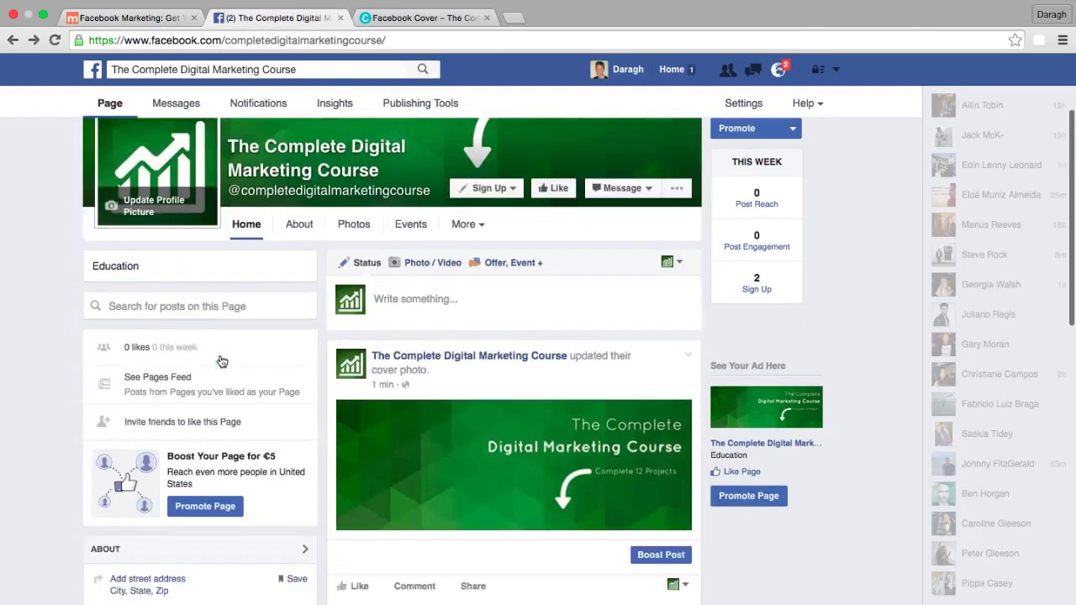